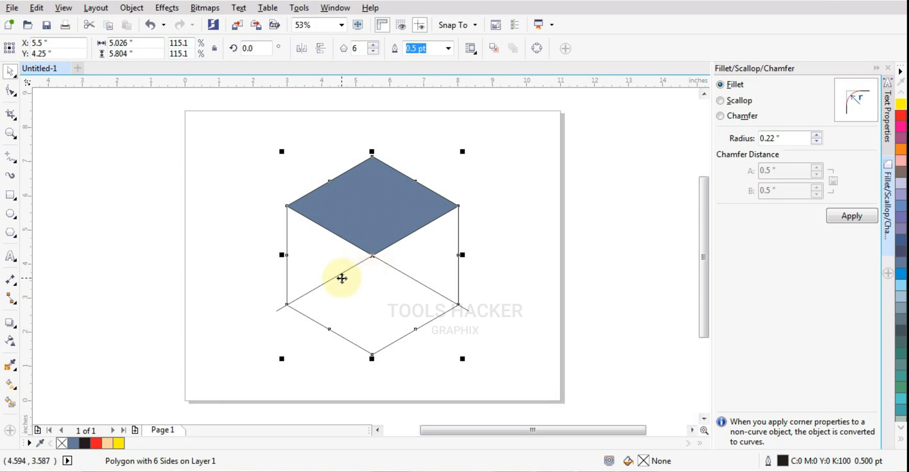
# Delete the two construction lines and the hexagon outline, keeping only the blue rhombus.
pyautogui.click(335, 277)
pyautogui.press('Delete')
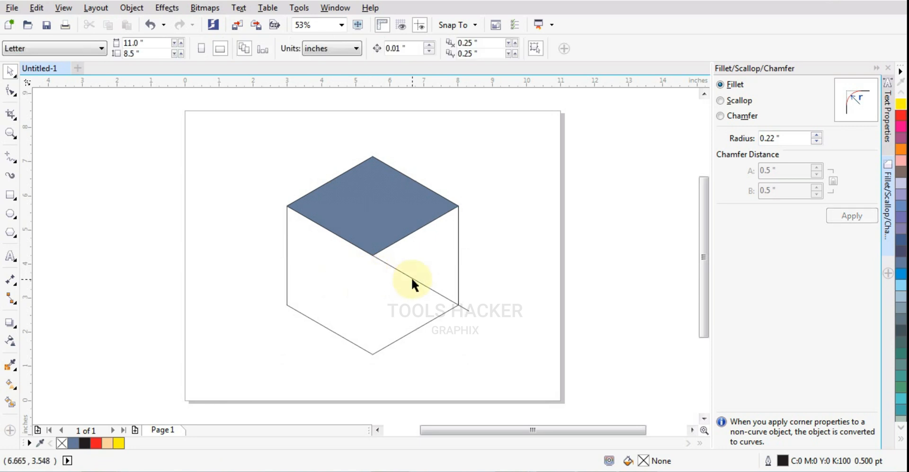
pyautogui.click(411, 278)
pyautogui.press('Delete')
pyautogui.click(419, 305)
pyautogui.press('Delete')
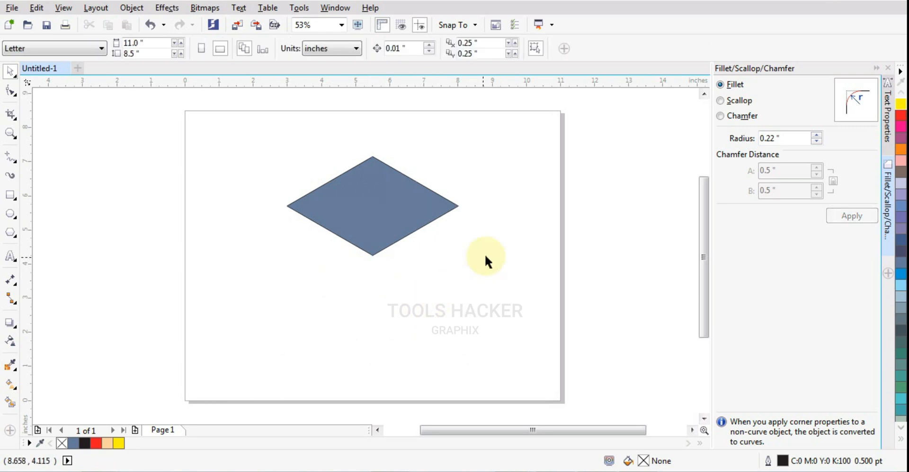
# Create a concentric copy of the blue rhombus scaled to about 72.4%.
pyautogui.click(374, 211)
pyautogui.scroll(3, 381, 202)
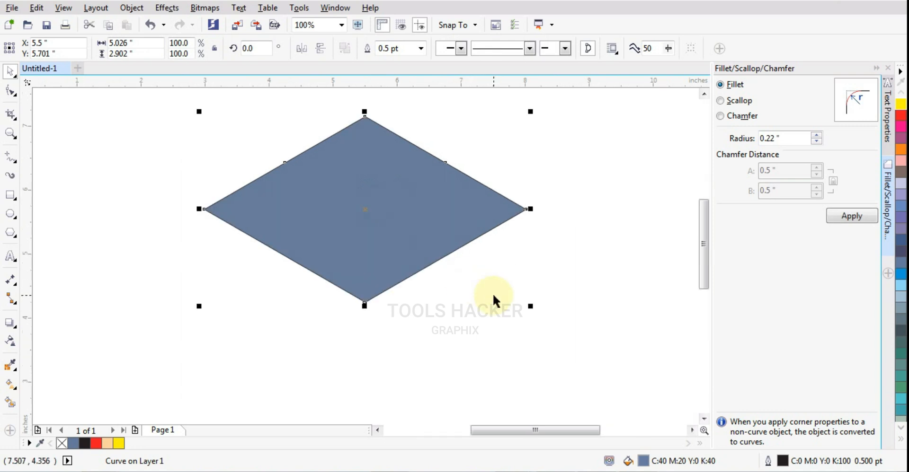
pyautogui.moveTo(529, 306); pyautogui.dragTo(491, 283)
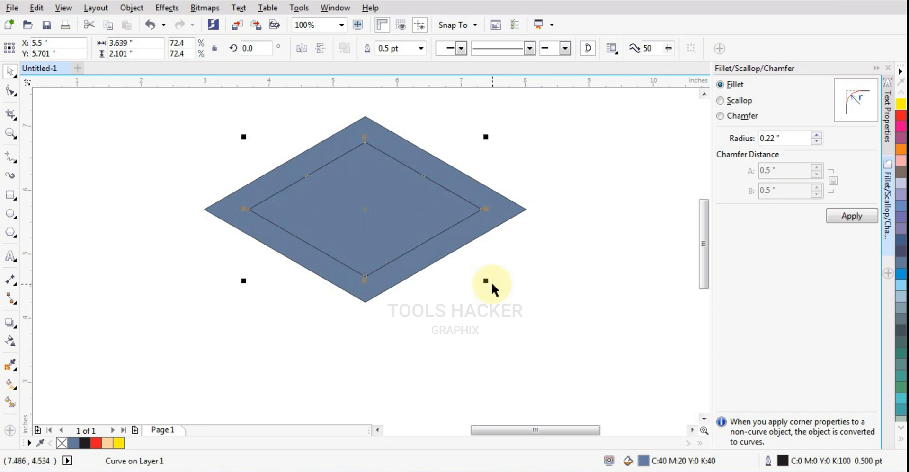
# Duplicate the inner rhombus and nudge the copy straight down by 0.38 inches.
pyautogui.press('KP_Add')
pyautogui.press('Down')
pyautogui.press('Down')
pyautogui.press('Down')
pyautogui.press('Down')
pyautogui.press('Down')
pyautogui.press('Down')
pyautogui.press('Down')
pyautogui.press('Down')
pyautogui.press('Down')
pyautogui.press('Down')
pyautogui.press('Down')
pyautogui.press('Down')
pyautogui.press('Down')
pyautogui.press('Down')
pyautogui.press('Down')
pyautogui.press('Down')
pyautogui.press('Down')
pyautogui.press('Down')
pyautogui.press('Down')
pyautogui.press('Down')
pyautogui.press('Down')
pyautogui.press('Down')
pyautogui.press('Down')
pyautogui.press('Down')
pyautogui.press('Down')
pyautogui.press('Down')
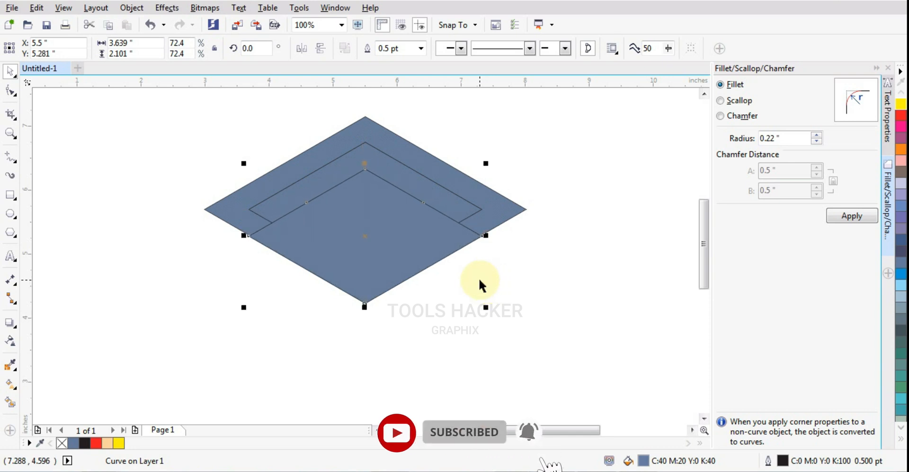
pyautogui.press('Up')
pyautogui.press('Up')
pyautogui.press('Up')
pyautogui.press('Up')
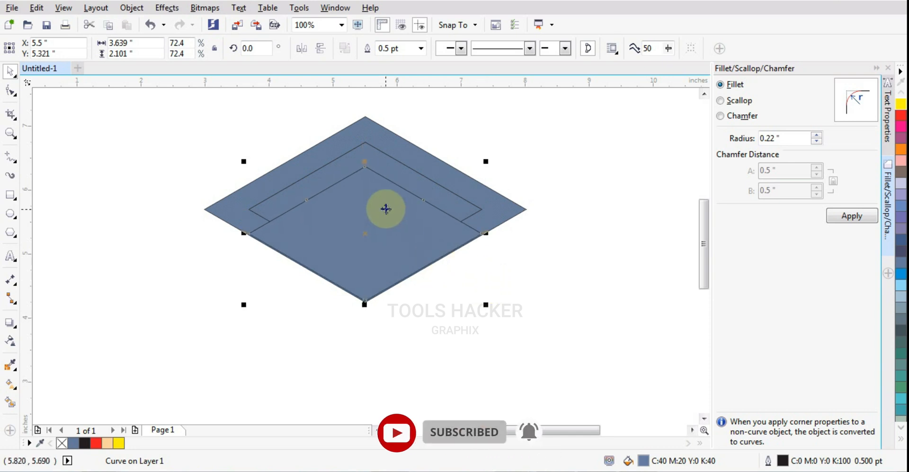
# Draw a vertical line joining the top corners of the two inner rhombuses.
pyautogui.scroll(1, 364, 158)
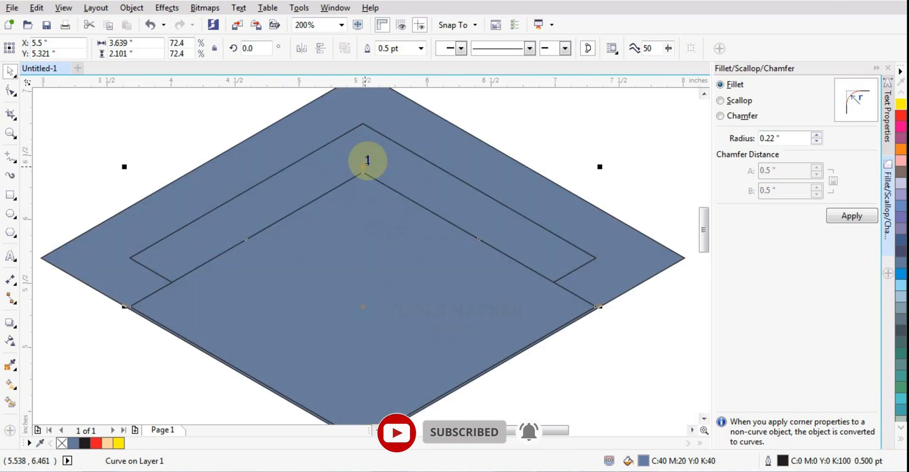
pyautogui.click(10, 157)
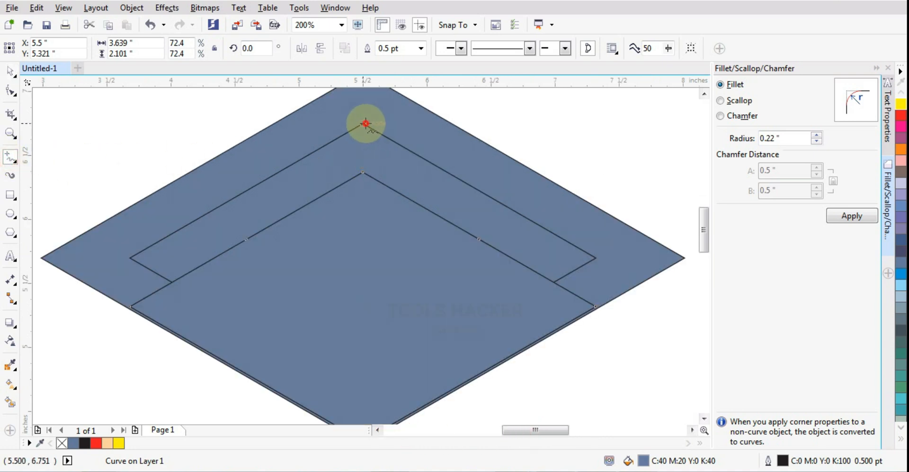
pyautogui.moveTo(366, 124); pyautogui.dragTo(363, 173)
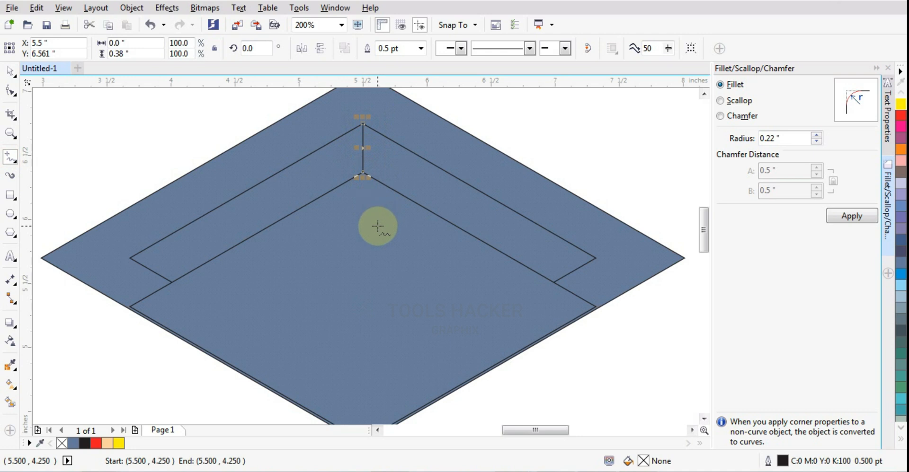
pyautogui.scroll(-1, 377, 227)
# Use Smart Fill to create blue shapes for the left and right inner walls between the two inner rhombuses.
pyautogui.click(10, 71)
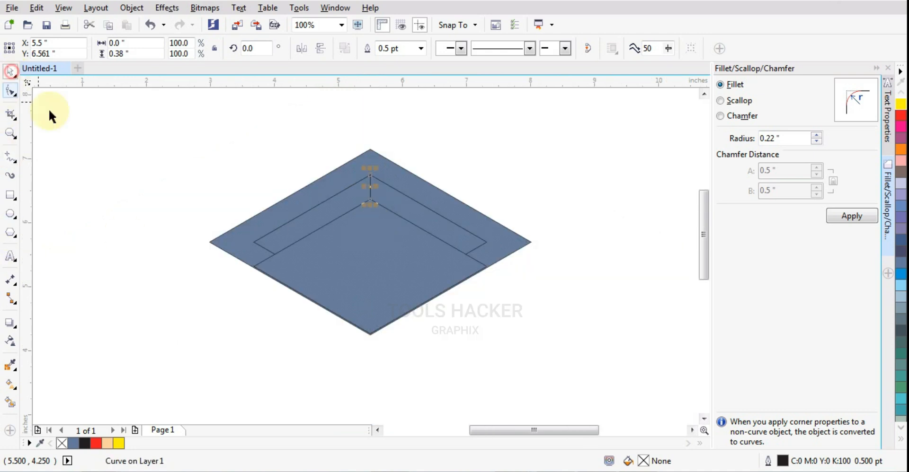
pyautogui.click(10, 402)
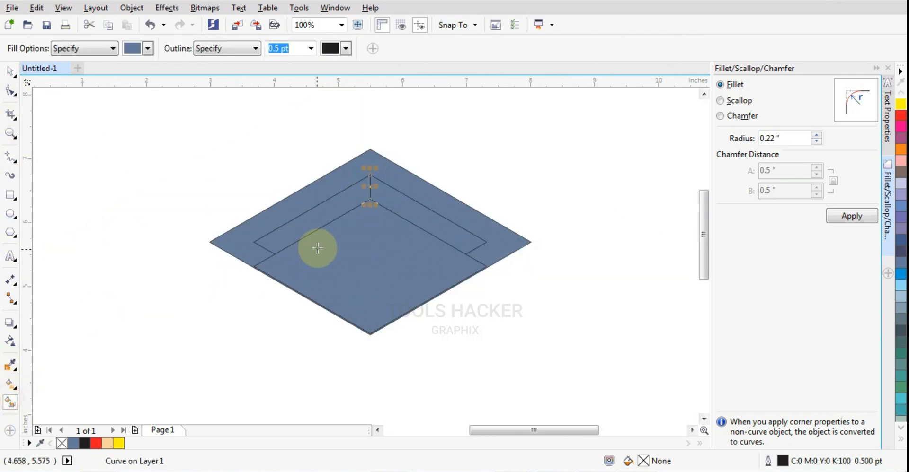
pyautogui.click(314, 224)
pyautogui.click(403, 213)
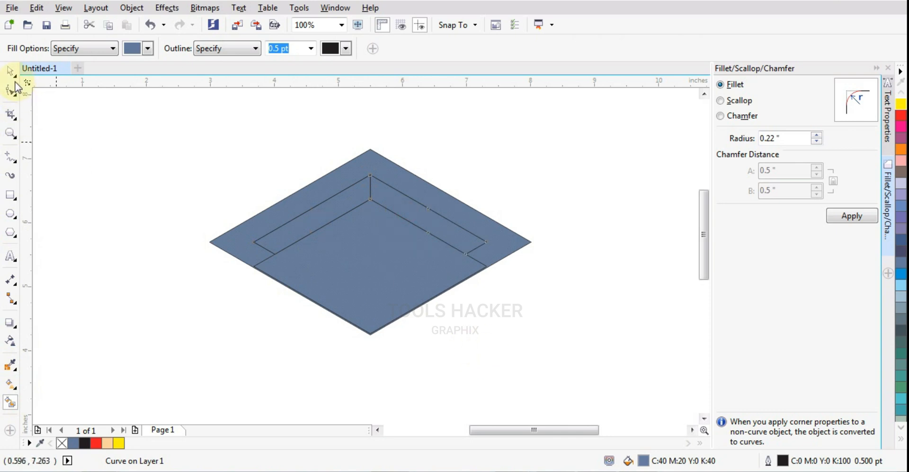
# Delete the lowered copy of the inner rhombus.
pyautogui.click(10, 71)
pyautogui.click(420, 262)
pyautogui.press('Escape')
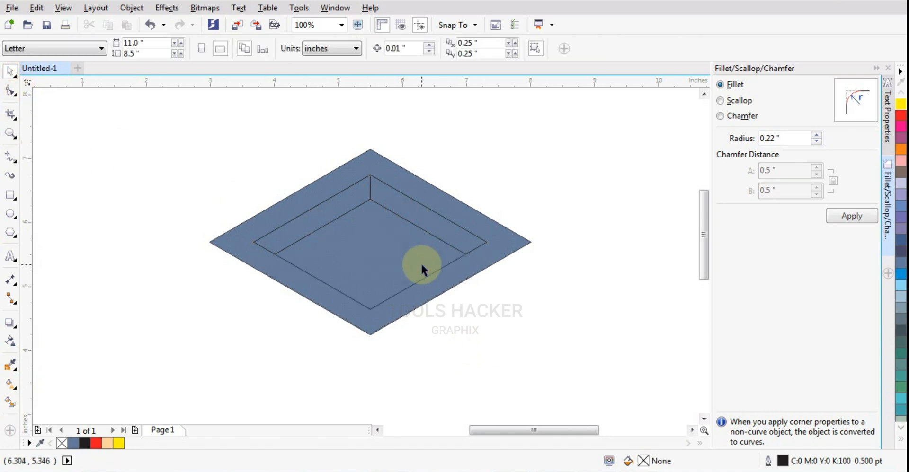
# Trim the outer rhombus with the centred inner rhombus, and delete the inner rhombus to leave an open frame.
pyautogui.click(414, 255)
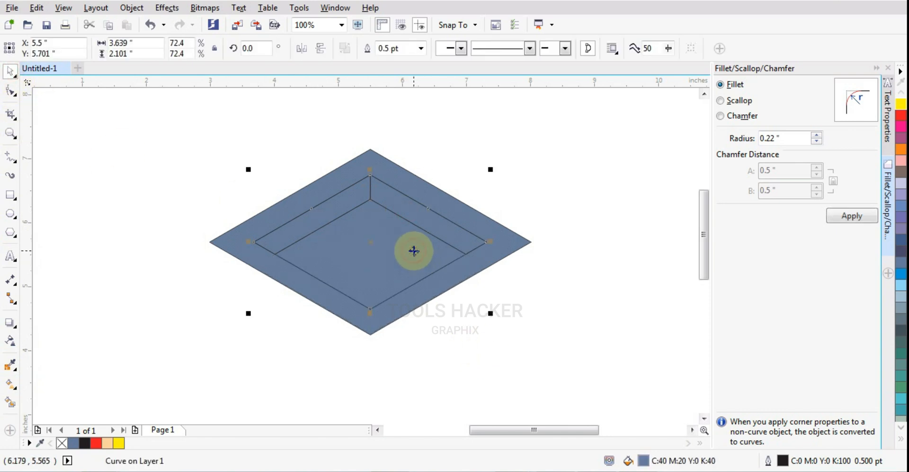
pyautogui.keyDown('shift'); pyautogui.click(507, 239); pyautogui.keyUp('shift')
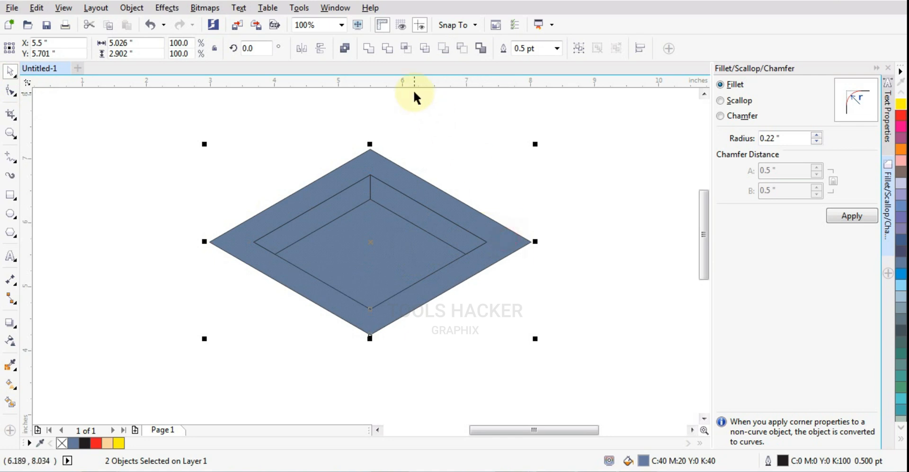
pyautogui.click(387, 48)
pyautogui.click(538, 248)
pyautogui.click(399, 276)
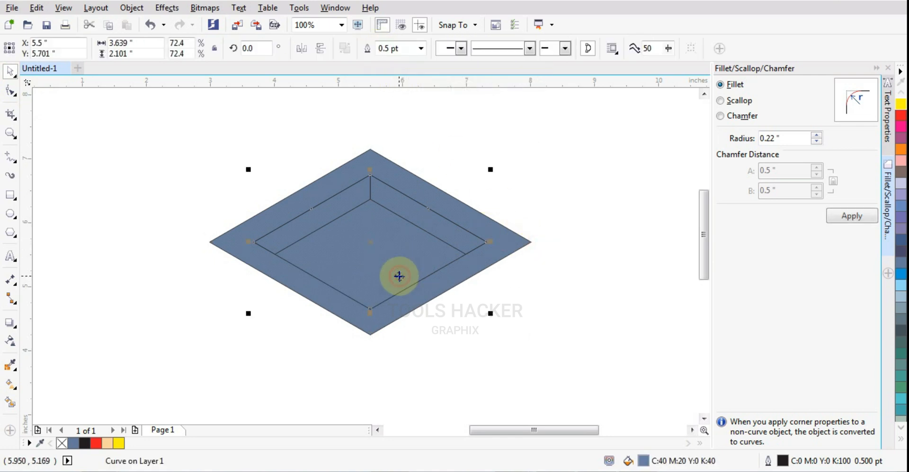
pyautogui.press('Delete')
# Apply a linear blue-to-white fountain fill across the rhombus frame from its left corner to its right corner.
pyautogui.click(444, 238)
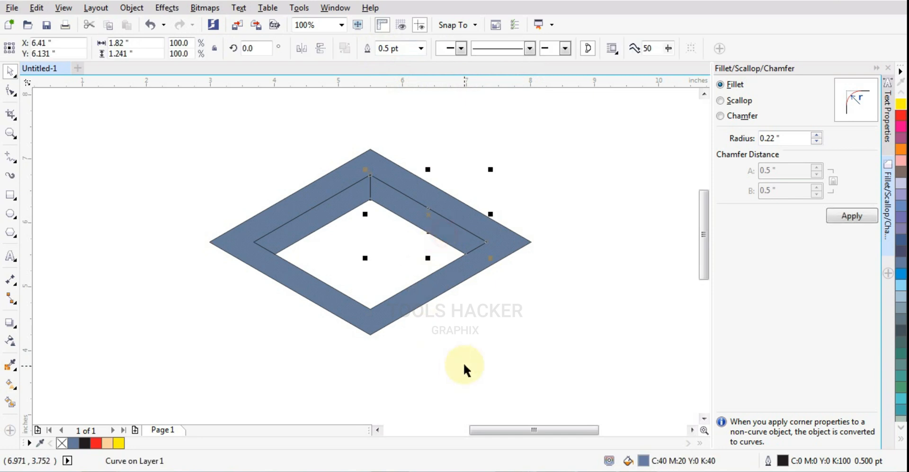
pyautogui.click(8, 386)
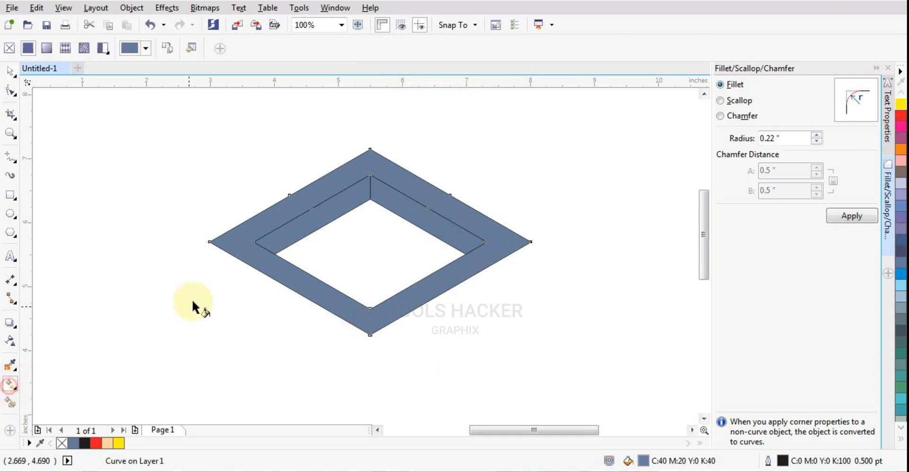
pyautogui.moveTo(217, 240); pyautogui.dragTo(328, 240)
pyautogui.moveTo(476, 235); pyautogui.dragTo(514, 238)
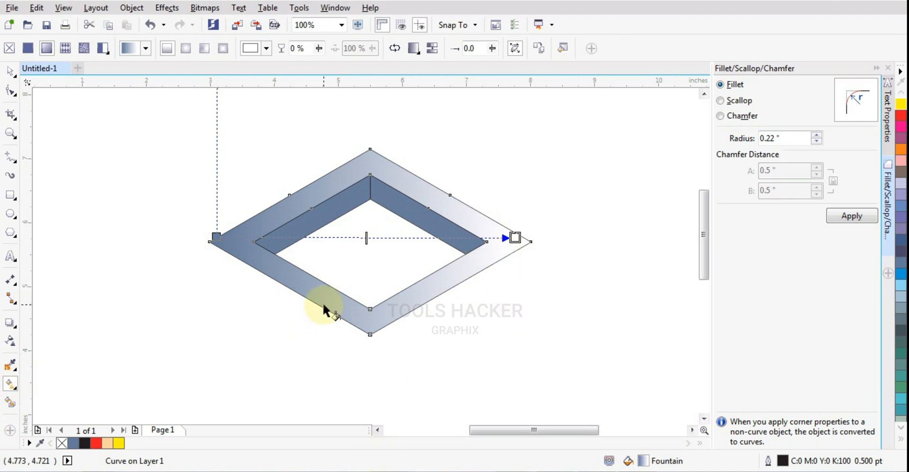
# Apply linear blue-to-white fountain fills along both inner walls, from left to right on each.
pyautogui.click(321, 222)
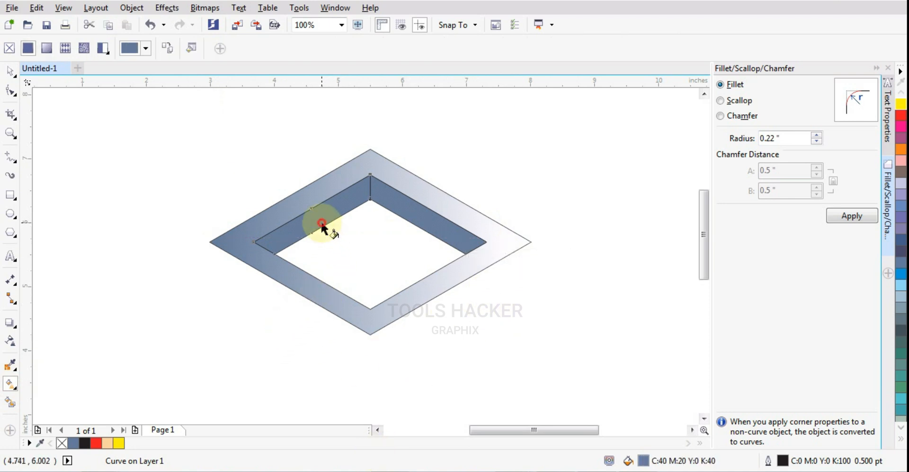
pyautogui.moveTo(273, 245); pyautogui.dragTo(362, 194)
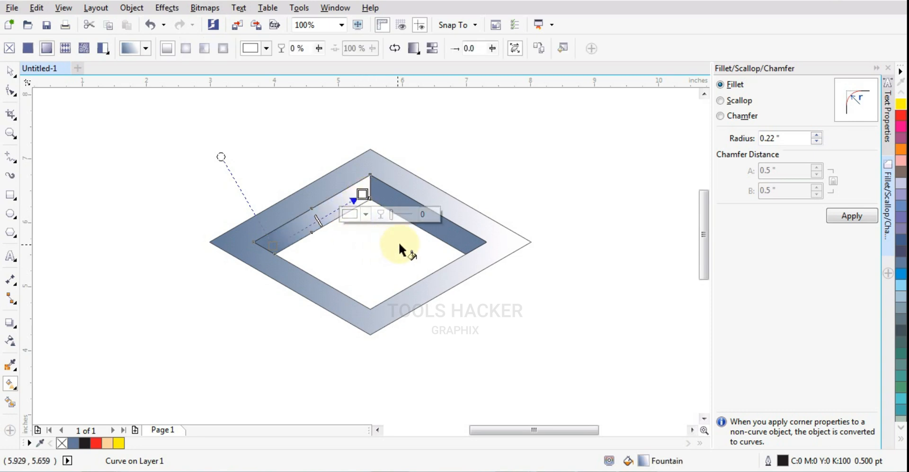
pyautogui.click(444, 244)
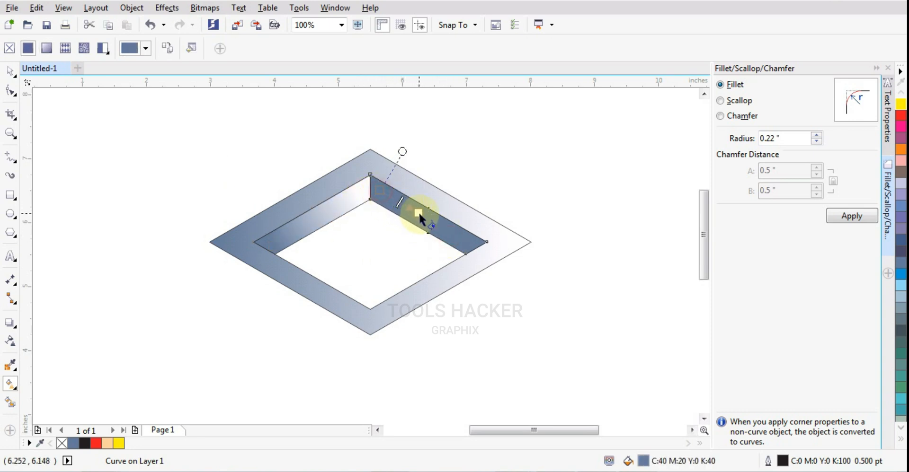
pyautogui.moveTo(447, 228); pyautogui.dragTo(522, 246)
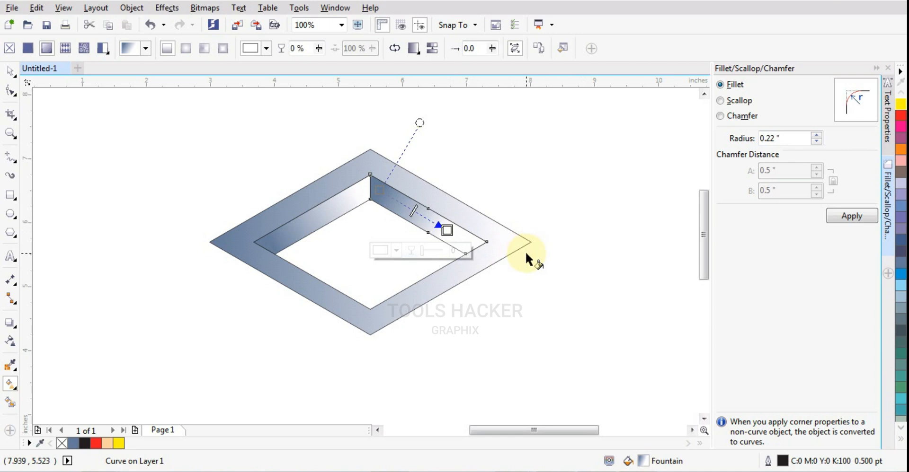
pyautogui.click(525, 251)
pyautogui.click(7, 74)
pyautogui.click(132, 138)
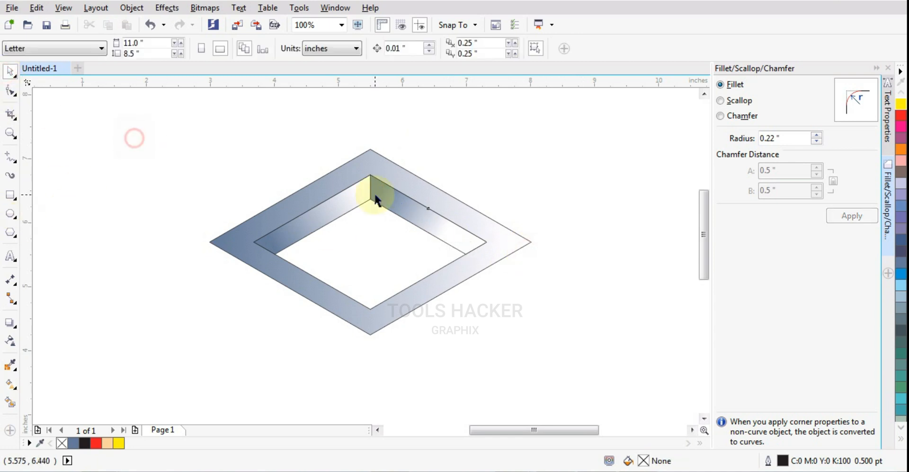
# Remove the outlines from all four objects of the frame and group them.
pyautogui.scroll(-2, 298, 163)
pyautogui.moveTo(260, 151); pyautogui.dragTo(487, 291)
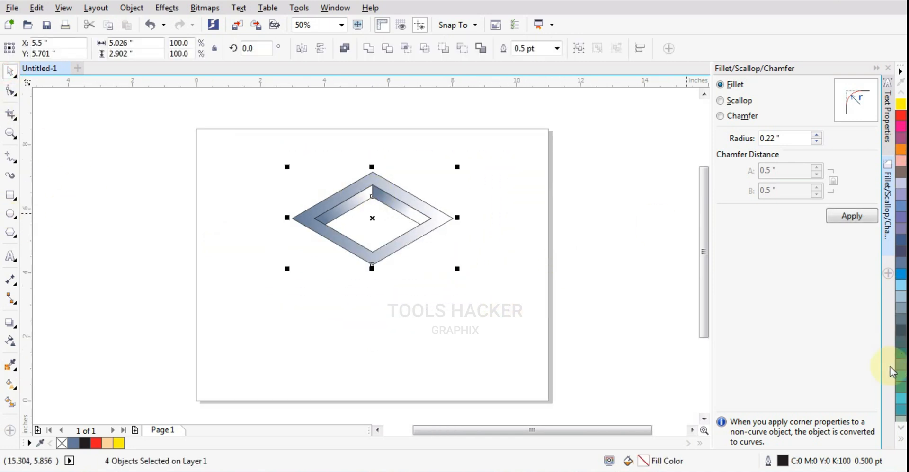
pyautogui.click(900, 440)
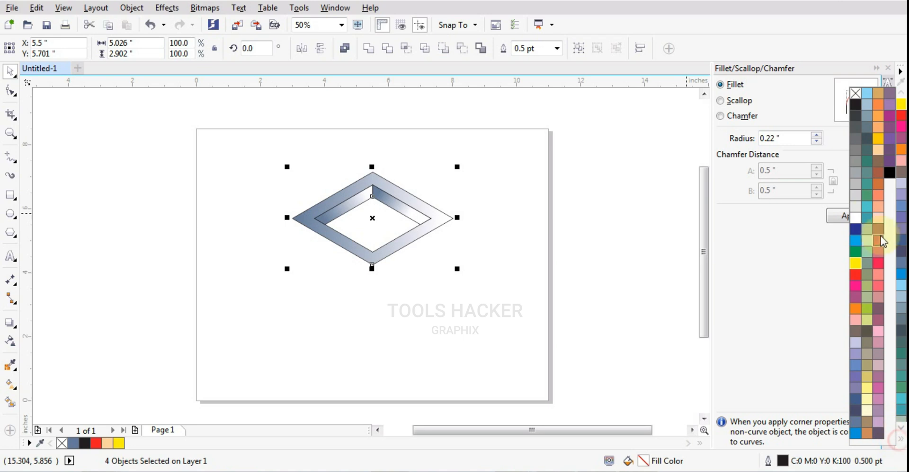
pyautogui.rightClick(855, 95)
pyautogui.scroll(2, 385, 265)
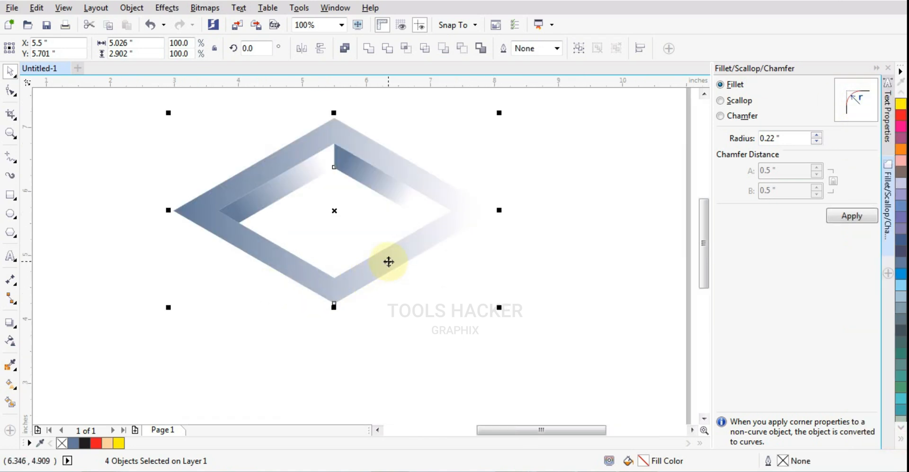
pyautogui.hotkey('ctrl', 'g')
# Set the group's rotation centre at its bottom corner and rotate copies in 120° steps to form the cube's other two faces.
pyautogui.click(349, 218)
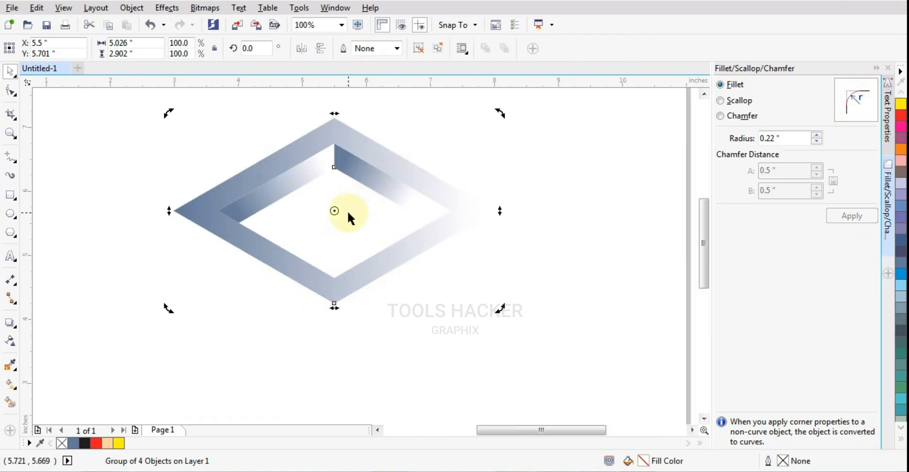
pyautogui.click(335, 209)
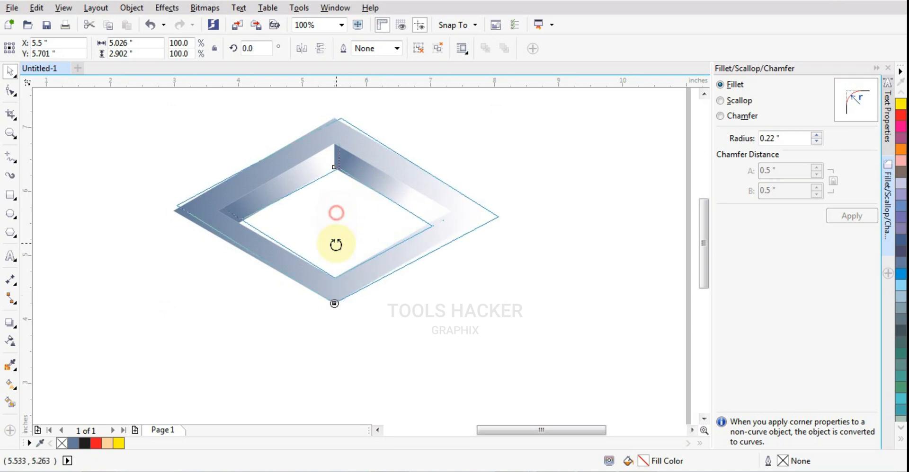
pyautogui.moveTo(336, 279); pyautogui.dragTo(339, 272)
pyautogui.moveTo(334, 209); pyautogui.dragTo(332, 290)
pyautogui.hotkey('ctrl', 'z')
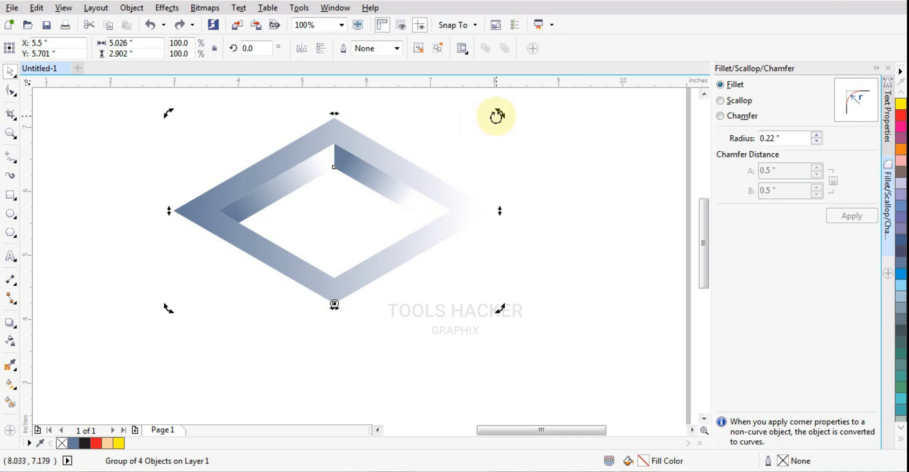
pyautogui.moveTo(499, 115); pyautogui.dragTo(344, 330)
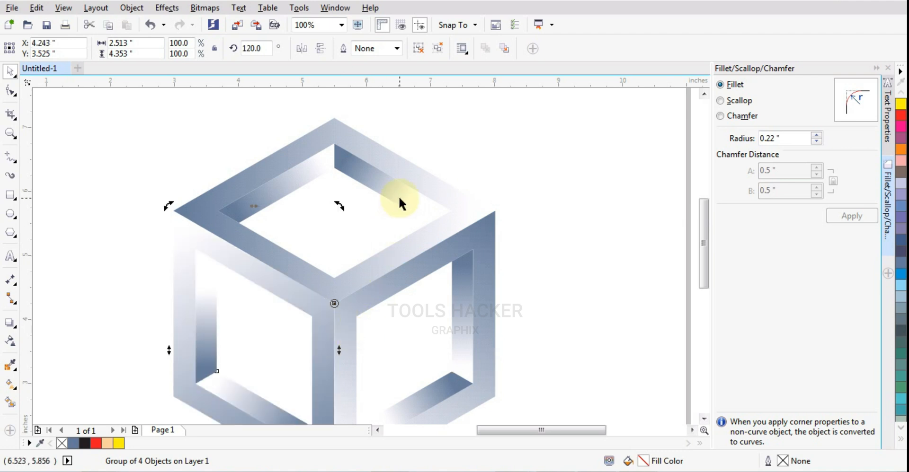
pyautogui.scroll(-2, 398, 189)
pyautogui.click(492, 184)
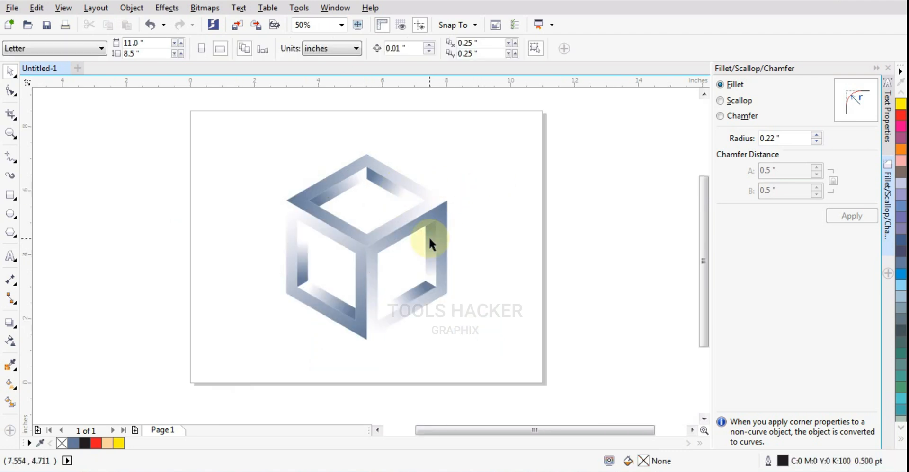
# Draw a circle about 3.5 inches in diameter to the left of the cube, overlapping the page edge.
pyautogui.click(11, 214)
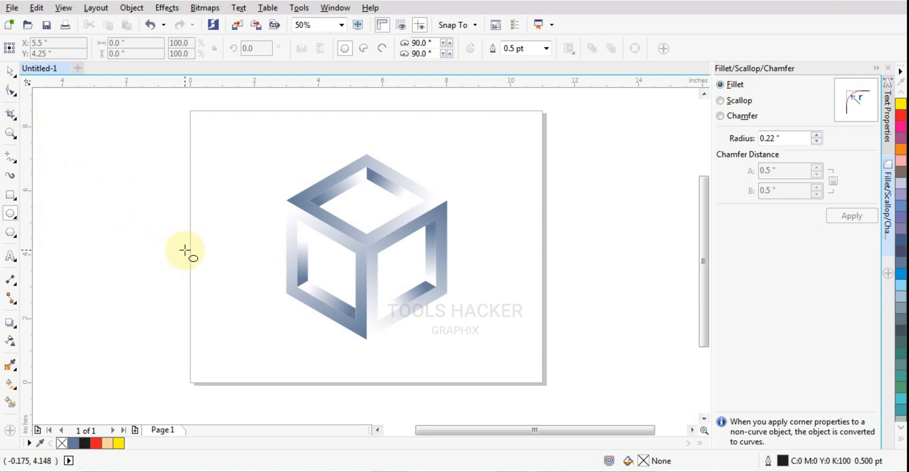
pyautogui.moveTo(181, 247); pyautogui.dragTo(211, 305)
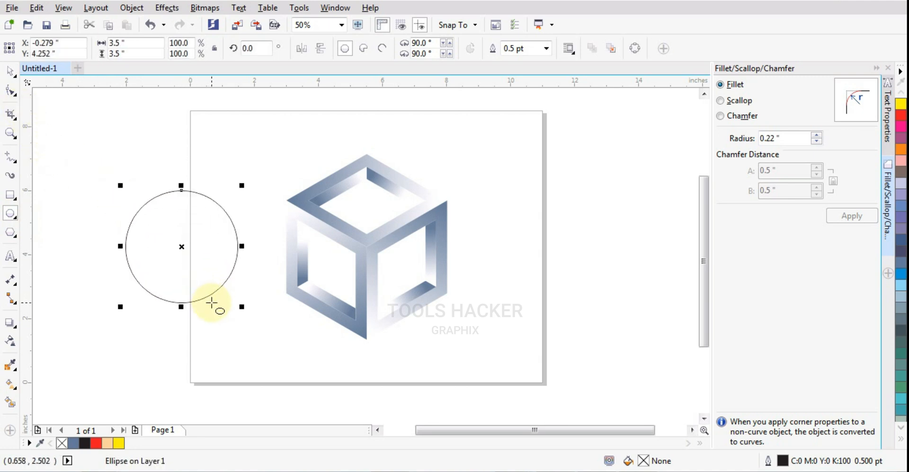
pyautogui.click(11, 72)
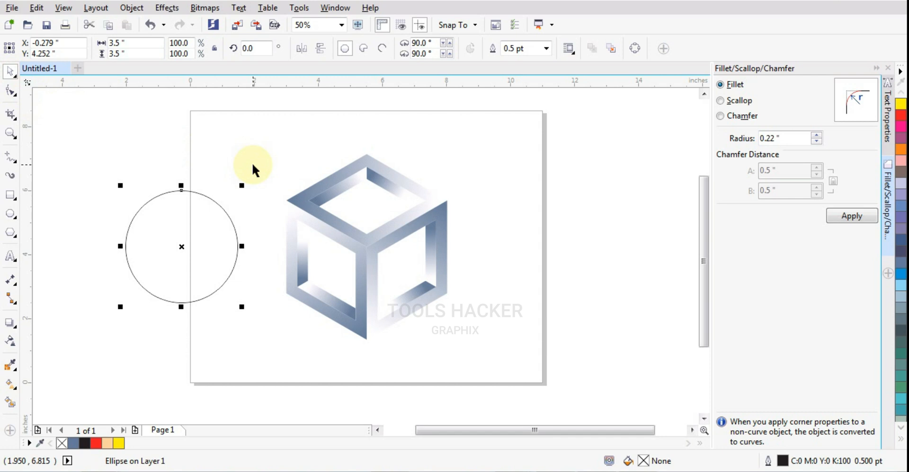
# Centre the circle on the page and scale it down evenly to about 3.36 inches in diameter.
pyautogui.press('p')
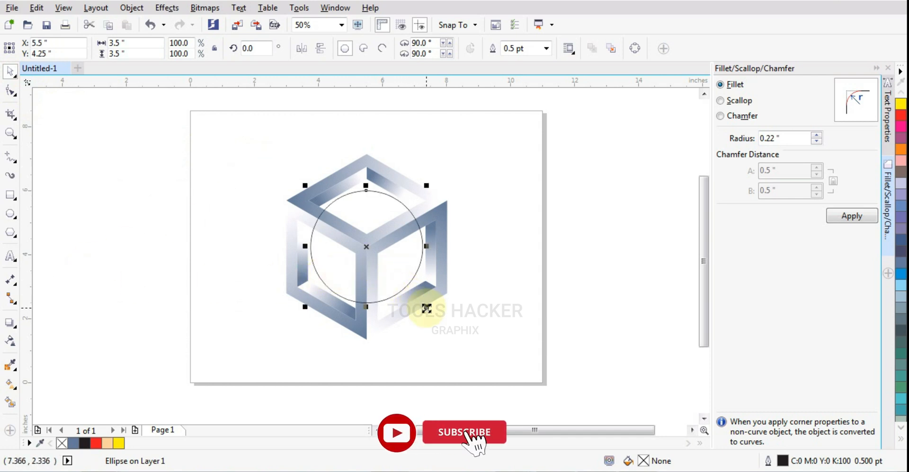
pyautogui.moveTo(425, 307); pyautogui.dragTo(424, 308)
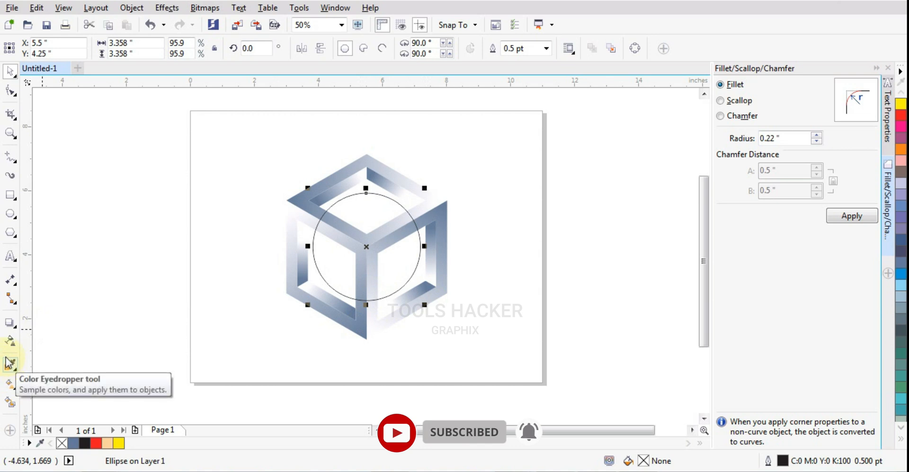
# Give the circle an elliptical fountain fill, shifting its highlight above the centre and its dark end towards the lower right.
pyautogui.click(10, 385)
pyautogui.click(46, 47)
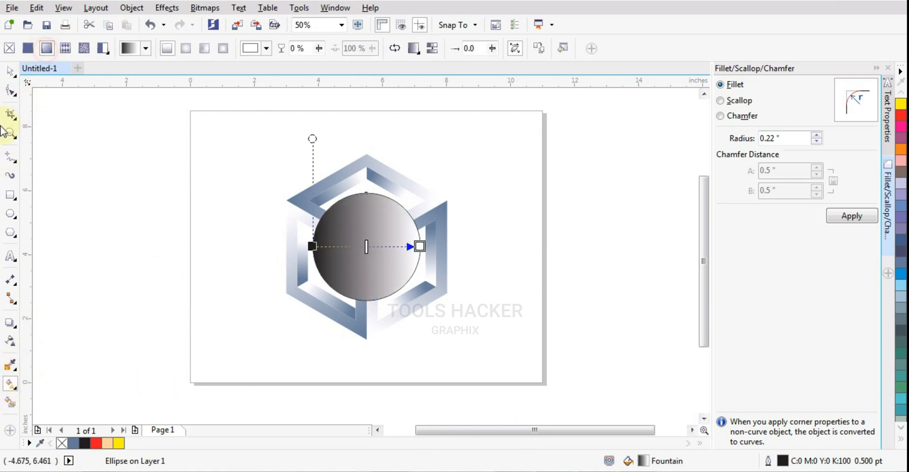
pyautogui.click(187, 51)
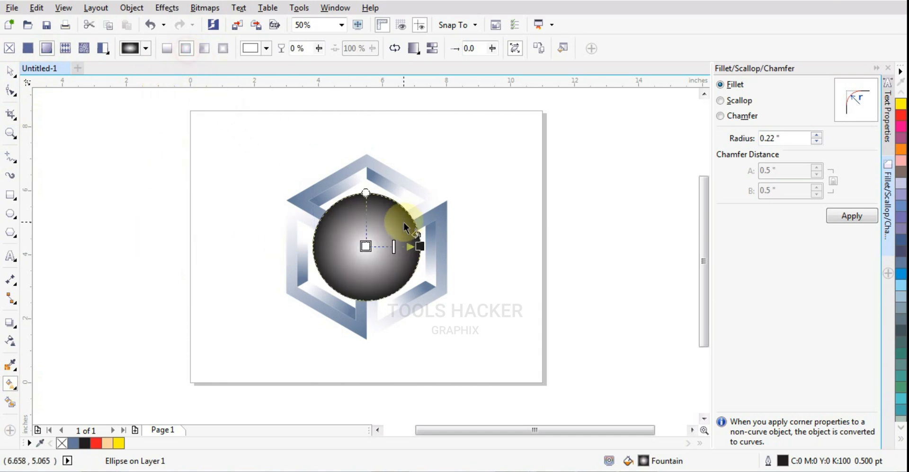
pyautogui.moveTo(365, 247); pyautogui.dragTo(361, 218)
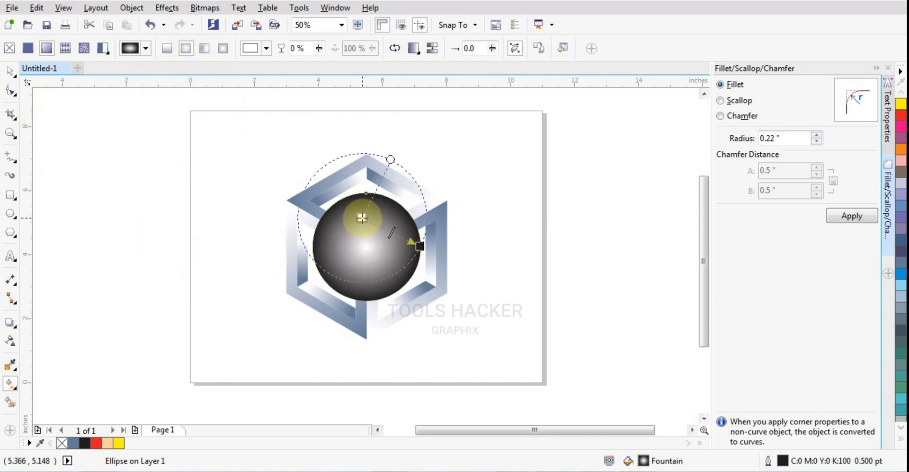
pyautogui.moveTo(419, 246); pyautogui.dragTo(406, 269)
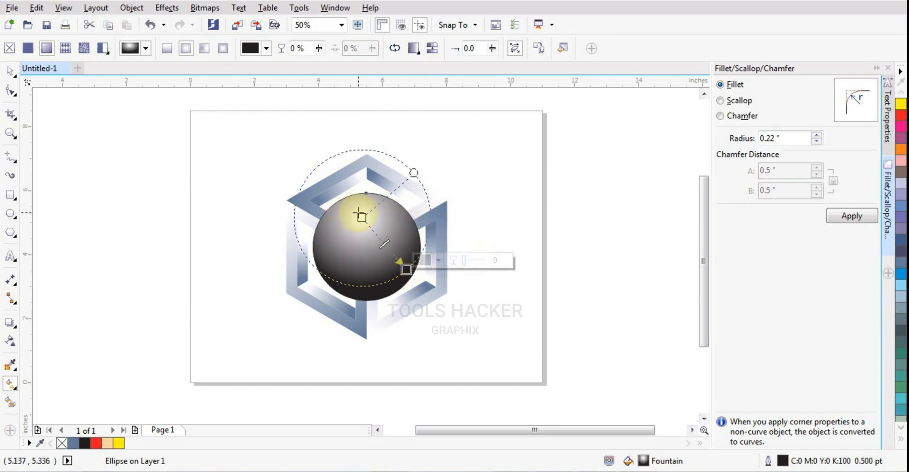
# Try orange as the highlight colour of the circle's fountain fill.
pyautogui.click(361, 217)
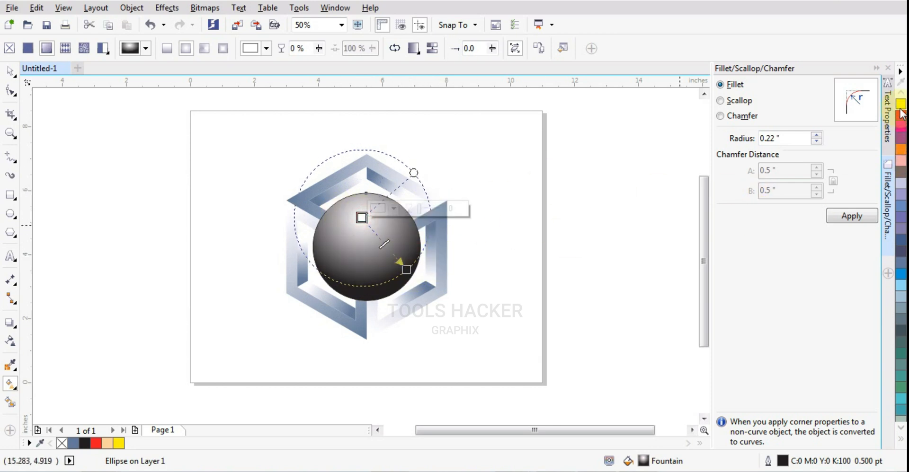
pyautogui.click(901, 149)
pyautogui.scroll(-2, 383, 148)
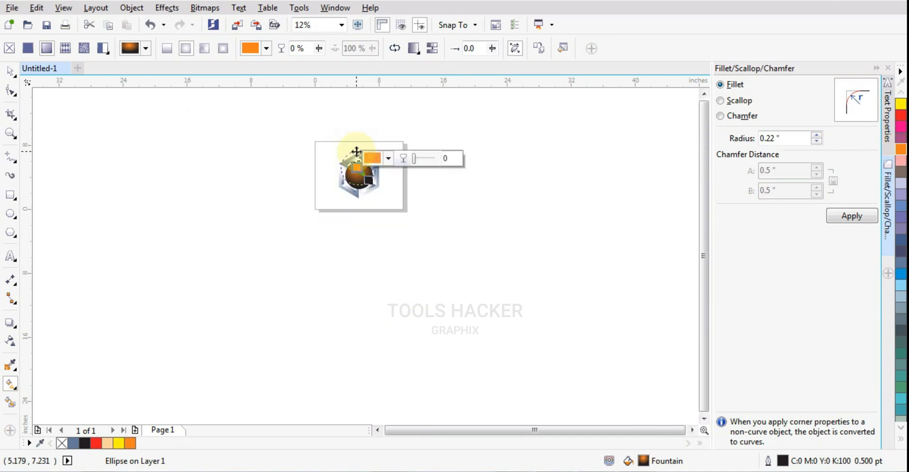
pyautogui.scroll(3, 362, 162)
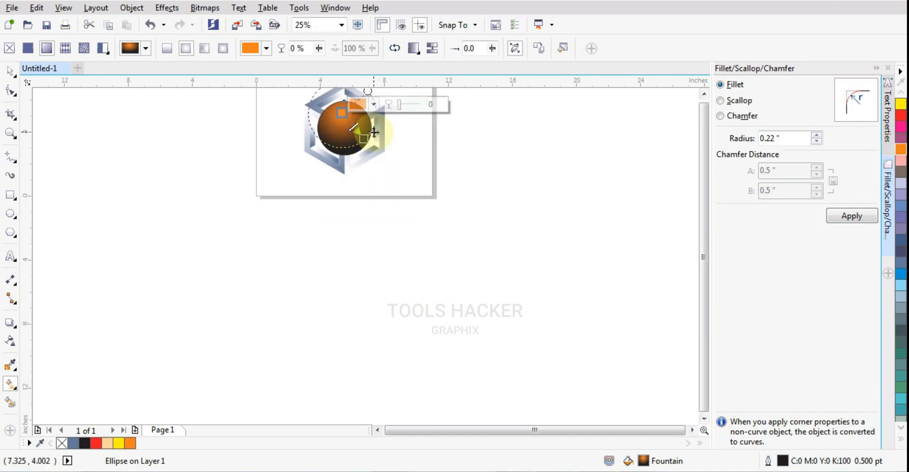
pyautogui.scroll(1, 378, 147)
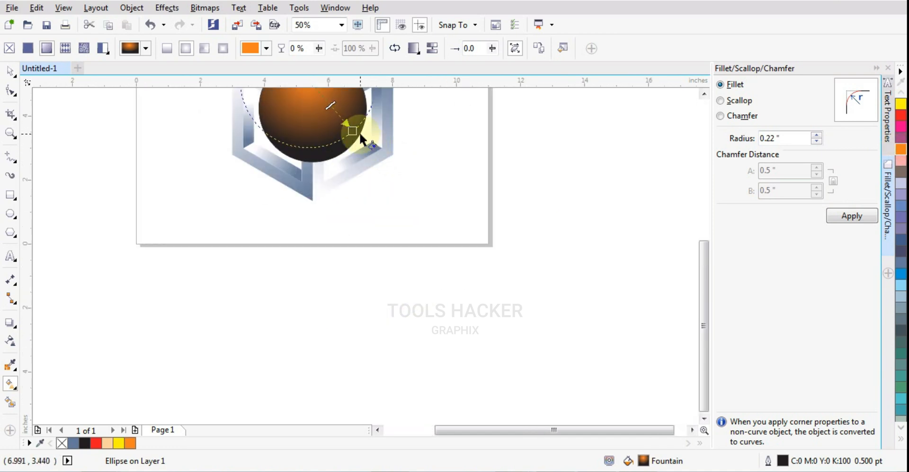
pyautogui.scroll(-1, 359, 132)
pyautogui.scroll(1, 344, 133)
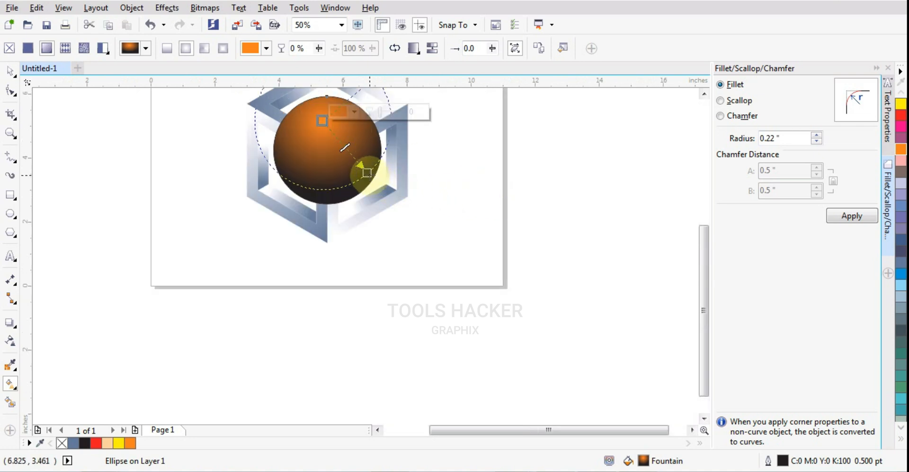
# Set the fountain fill's outer colour to red and its highlight colour to white.
pyautogui.click(367, 173)
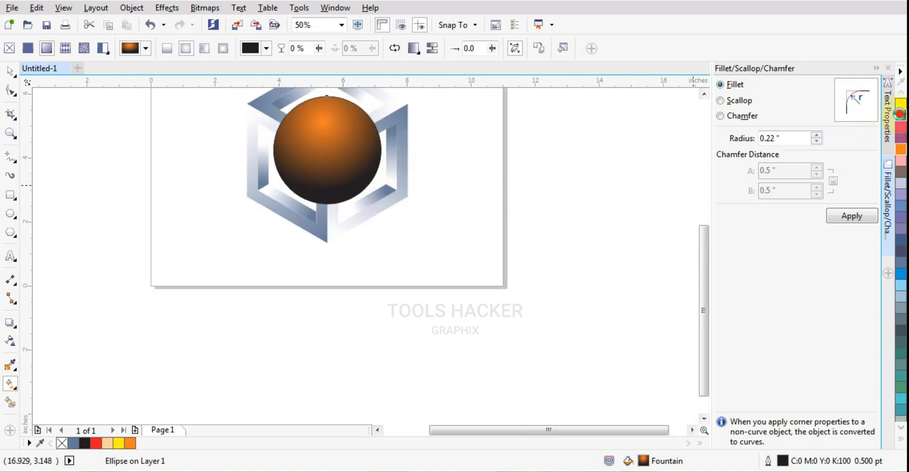
pyautogui.click(900, 118)
pyautogui.click(322, 121)
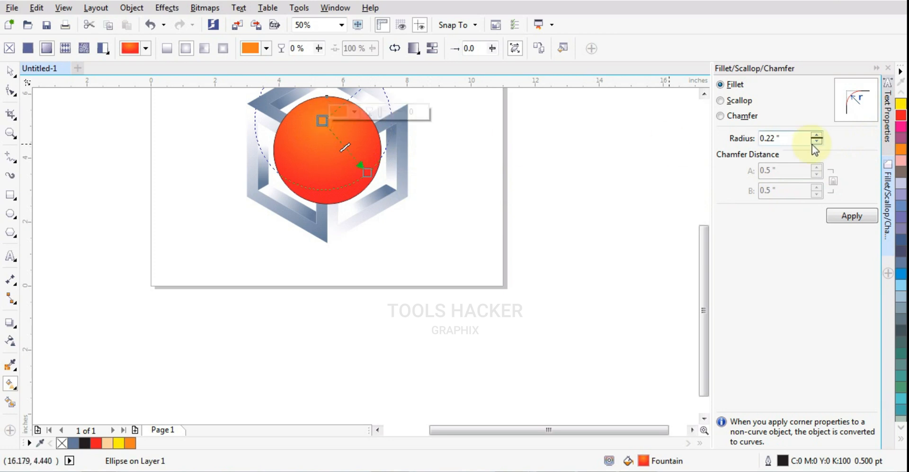
pyautogui.click(901, 106)
pyautogui.click(900, 444)
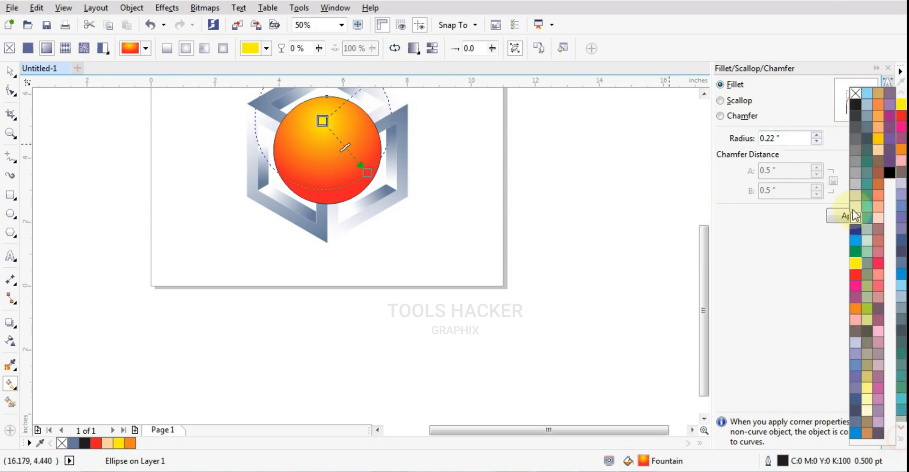
pyautogui.click(846, 214)
# Remove the outline from the red sphere and deselect it.
pyautogui.scroll(-1, 558, 256)
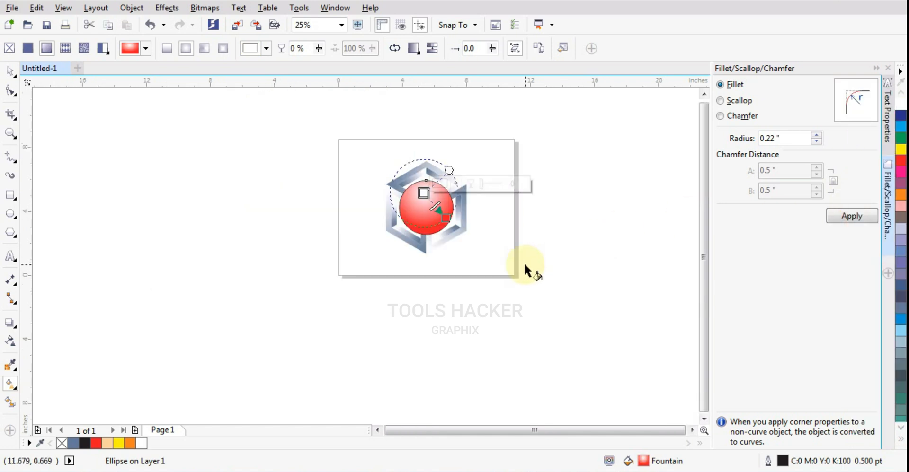
pyautogui.click(535, 221)
pyautogui.click(439, 202)
pyautogui.scroll(1, 636, 226)
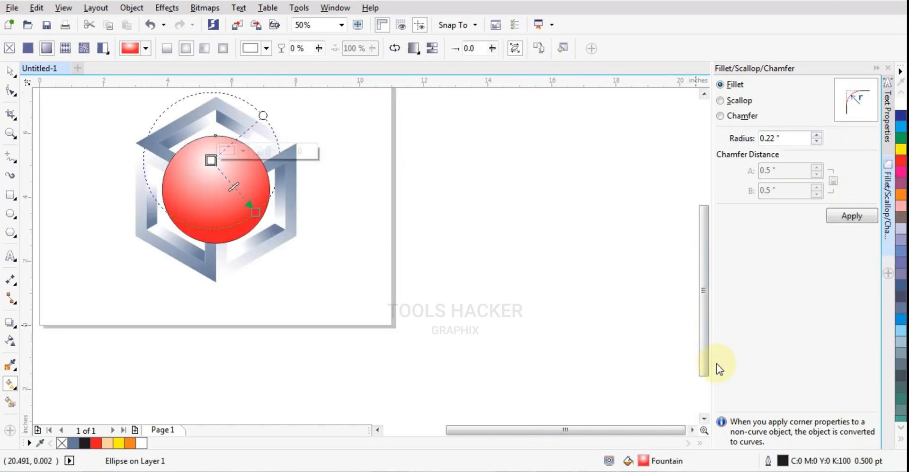
pyautogui.click(899, 443)
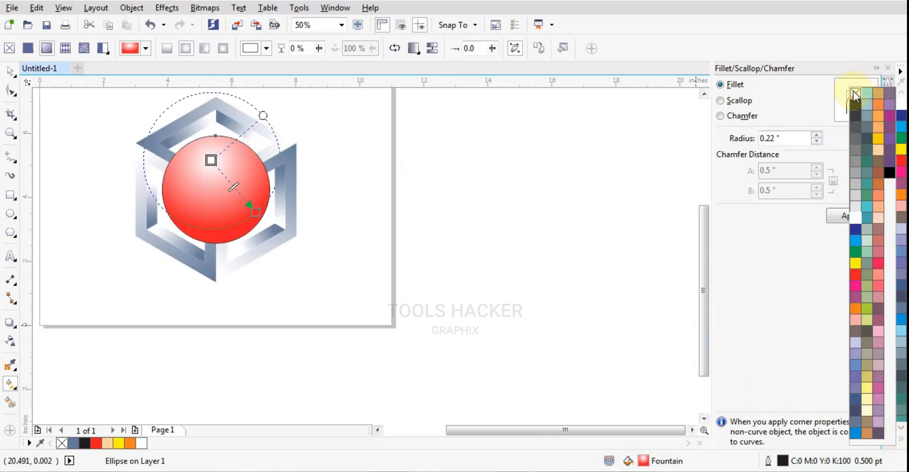
pyautogui.rightClick(854, 92)
pyautogui.click(497, 173)
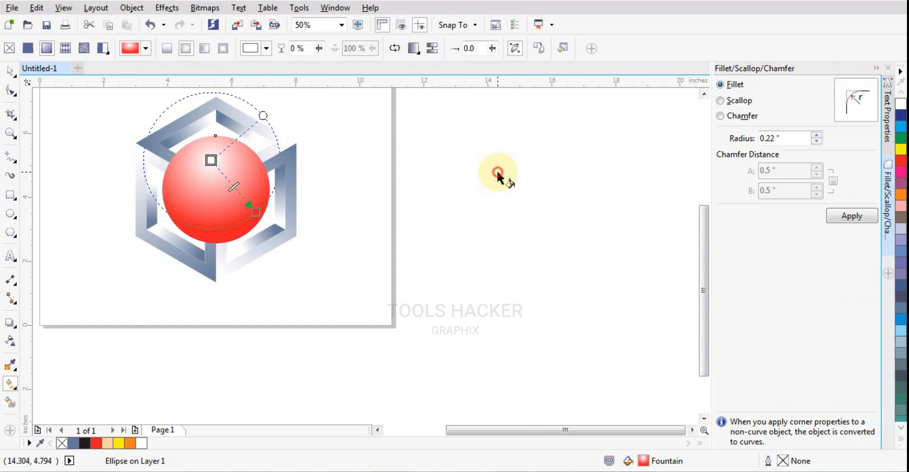
pyautogui.click(10, 78)
pyautogui.click(336, 207)
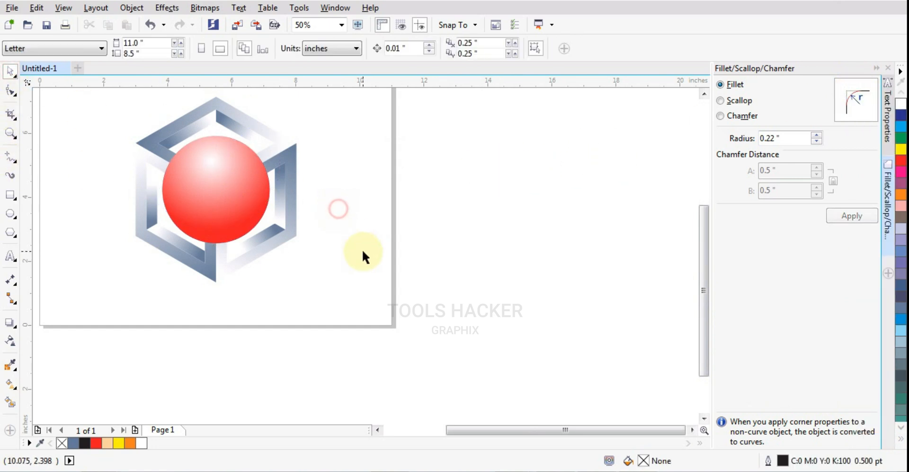
# Move the sphere off the cube to the page's right edge and group the cube's three faces.
pyautogui.scroll(-1, 362, 249)
pyautogui.scroll(1, 288, 214)
pyautogui.click(291, 219)
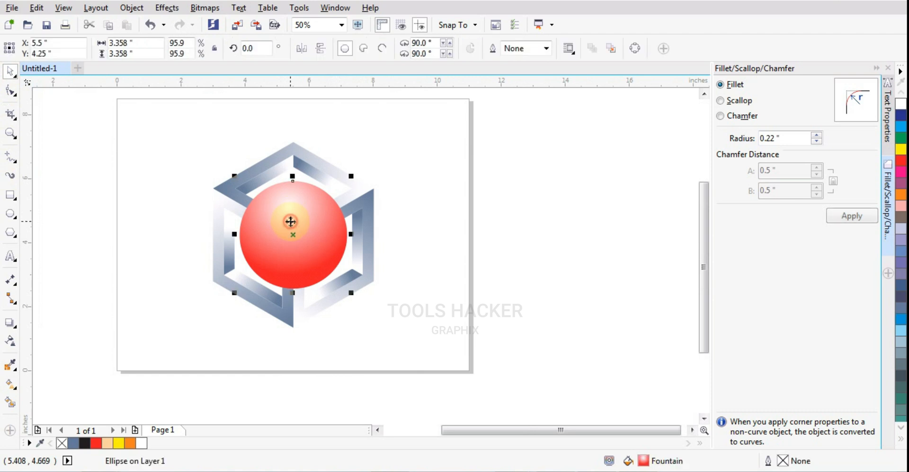
pyautogui.moveTo(293, 225); pyautogui.dragTo(500, 216)
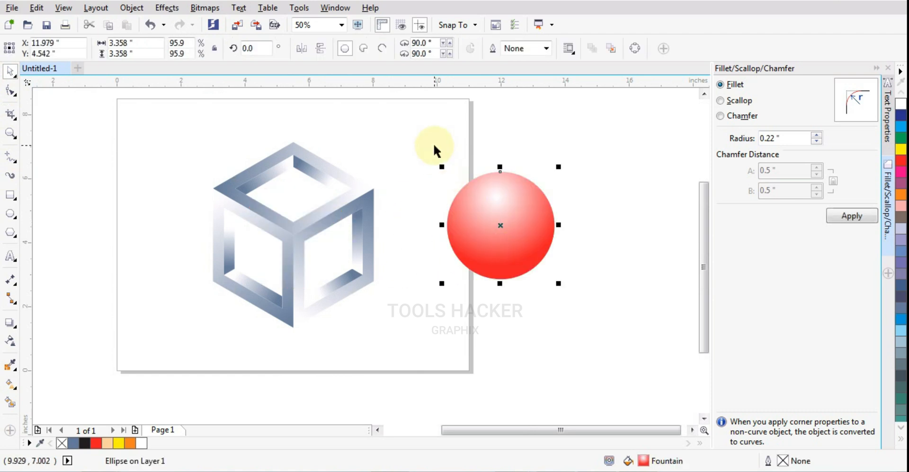
pyautogui.moveTo(424, 111); pyautogui.dragTo(161, 368)
pyautogui.hotkey('ctrl', 'g')
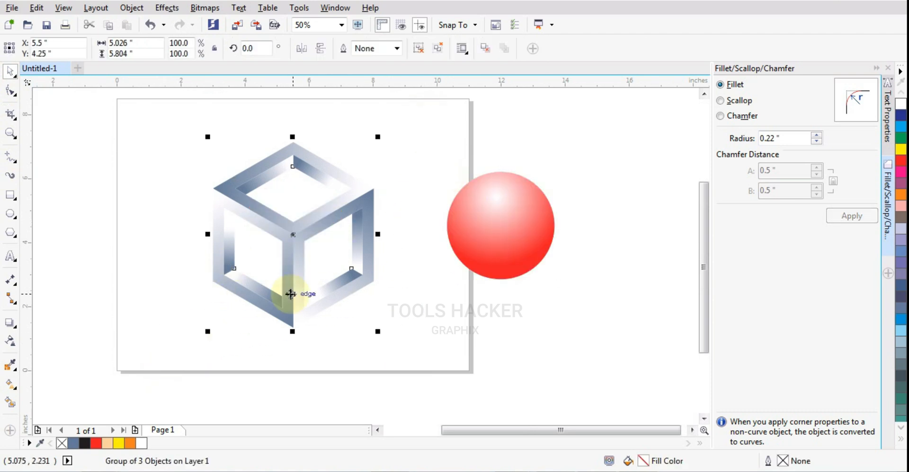
# Centre the sphere on the page again and send it behind the cube.
pyautogui.click(482, 233)
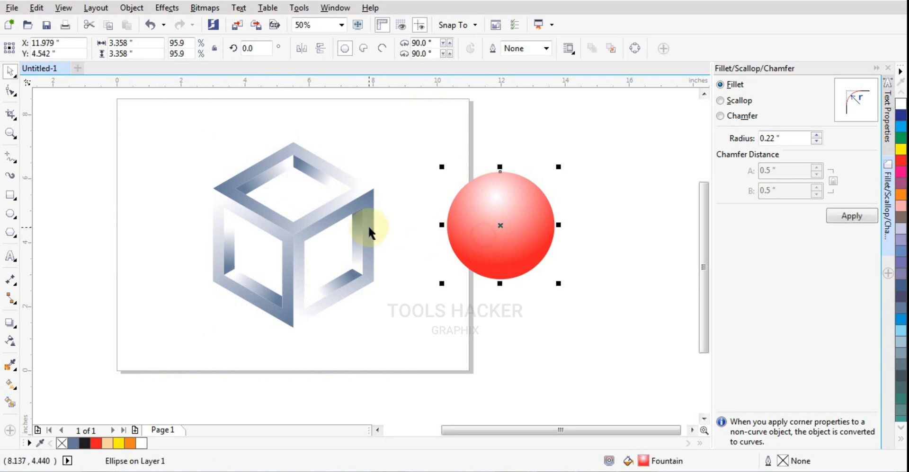
pyautogui.press('p')
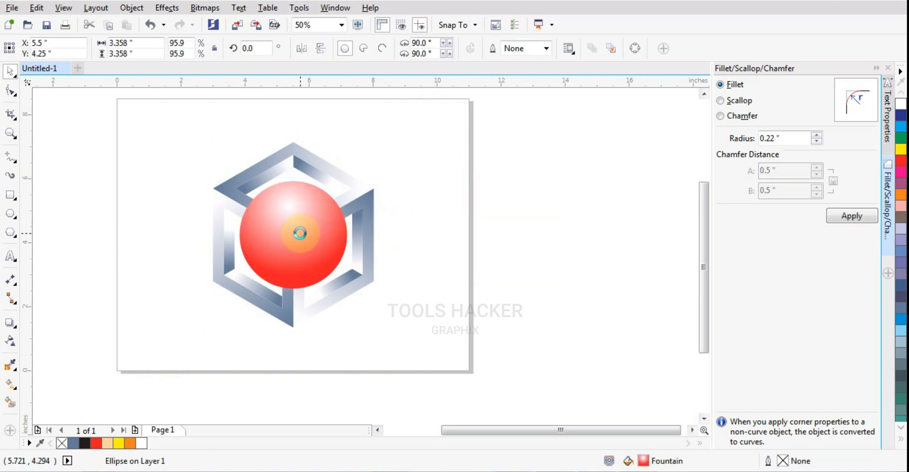
pyautogui.hotkey('shift', 'pagedown')
# Create a copy of the cube group rotated to 300° and place it behind the sphere as the cube's back faces.
pyautogui.click(369, 247)
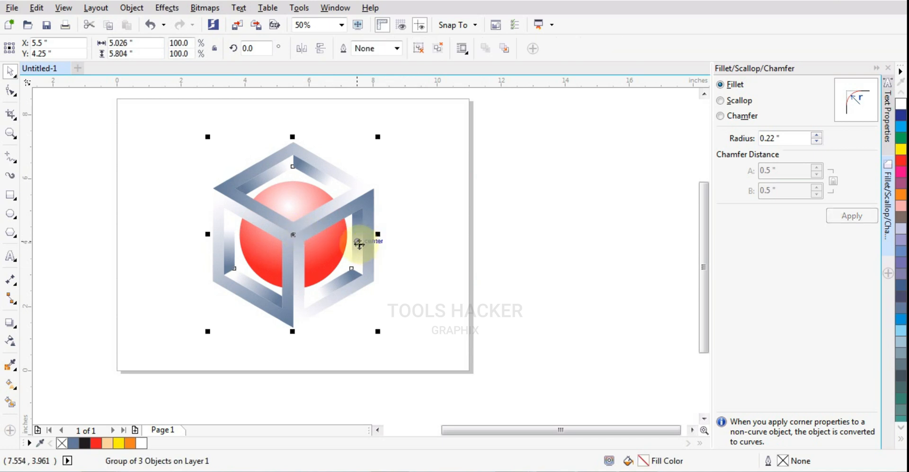
pyautogui.click(364, 241)
pyautogui.moveTo(378, 140); pyautogui.dragTo(412, 265)
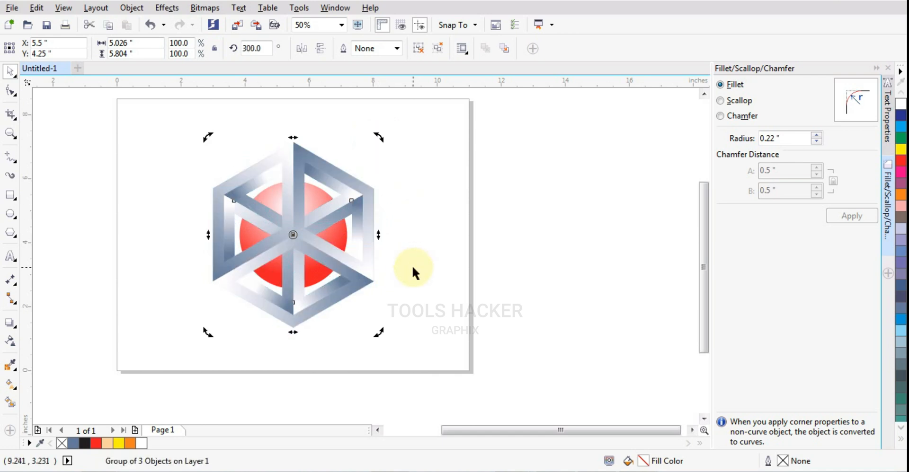
pyautogui.click(473, 287)
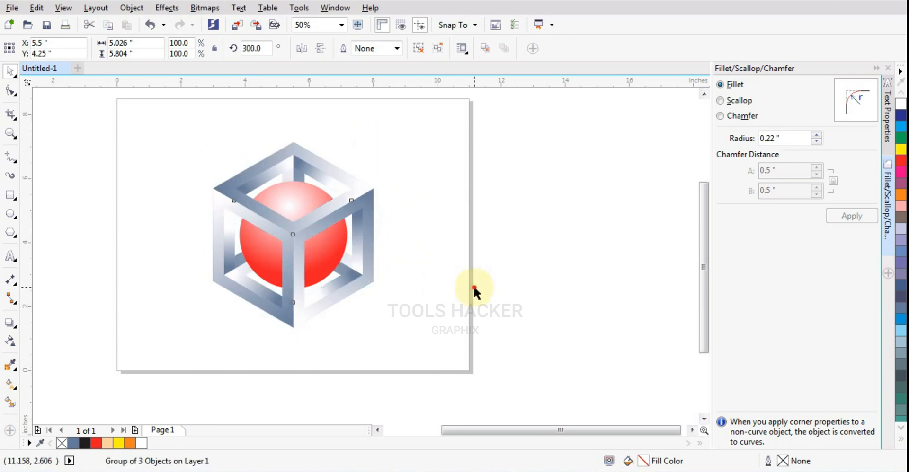
# Select the sphere and both cube groups and move them slightly up the page, to a vertical position of 4.481 inches.
pyautogui.click(339, 269)
pyautogui.scroll(-1, 391, 236)
pyautogui.moveTo(436, 152); pyautogui.dragTo(263, 308)
pyautogui.scroll(1, 367, 260)
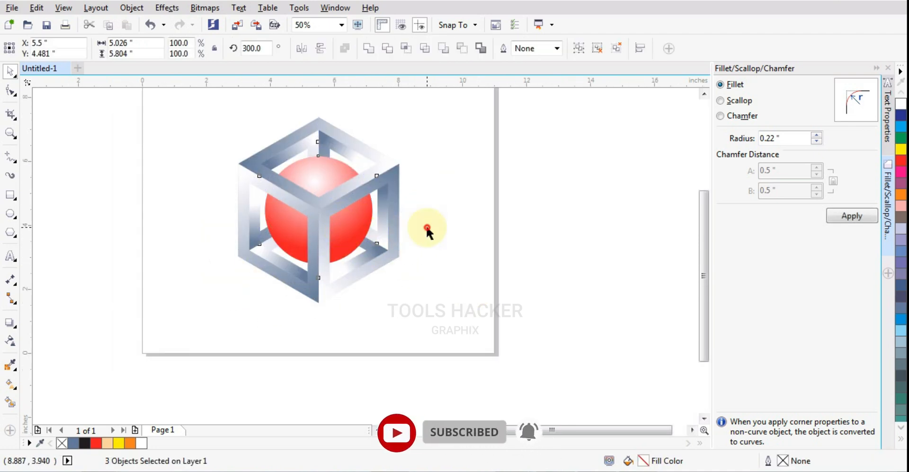
# Add a centred drop shadow to the sphere and set its opacity to 75.
pyautogui.click(319, 163)
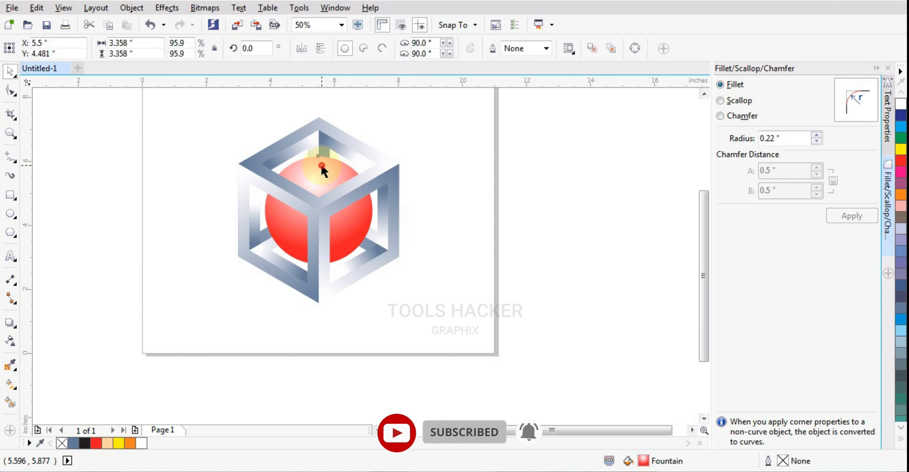
pyautogui.click(10, 327)
pyautogui.moveTo(320, 207); pyautogui.dragTo(318, 209)
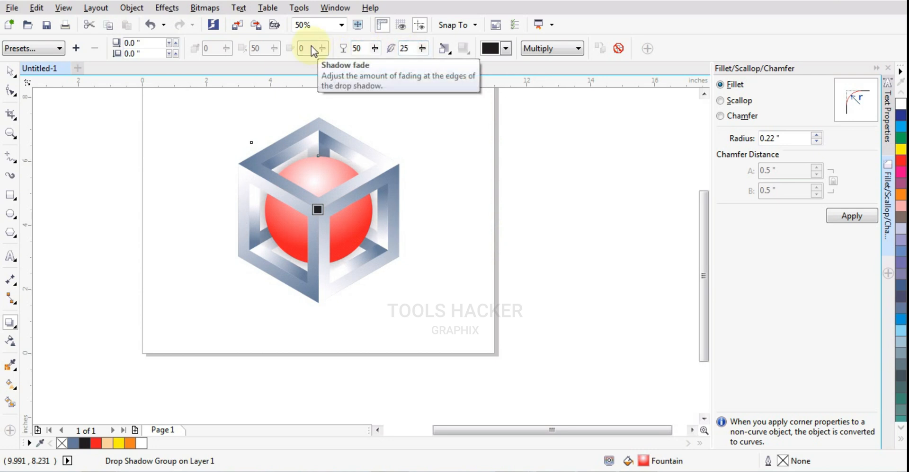
pyautogui.doubleClick(355, 48)
pyautogui.write('7')
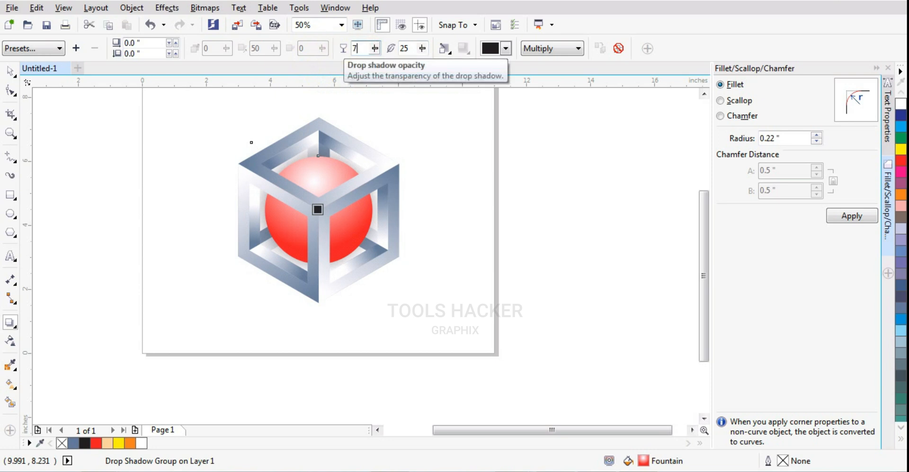
pyautogui.write('5')
pyautogui.click(337, 46)
# Set the sphere's shadow feathering to 10 and its merge mode to Normal.
pyautogui.scroll(2, 328, 169)
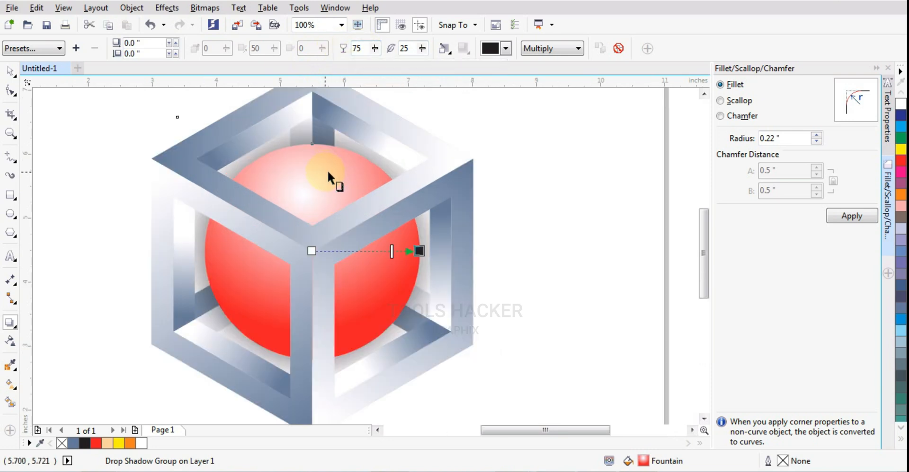
pyautogui.doubleClick(412, 49)
pyautogui.write('10')
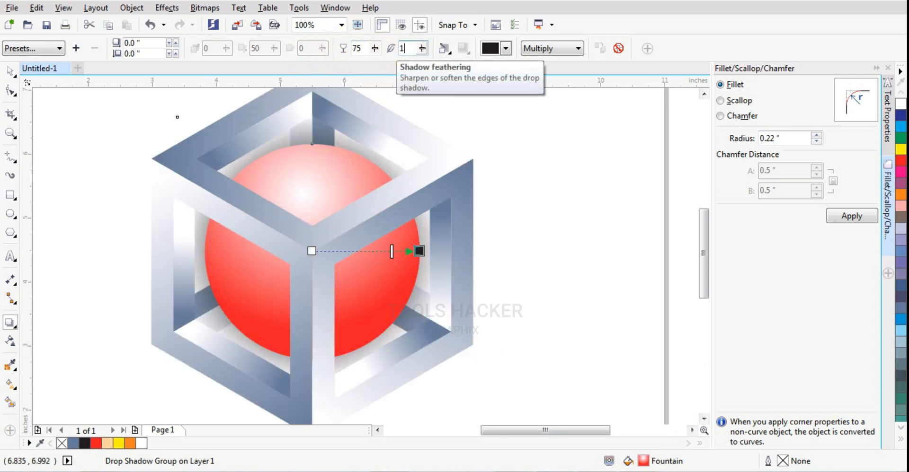
pyautogui.press('Return')
pyautogui.click(549, 49)
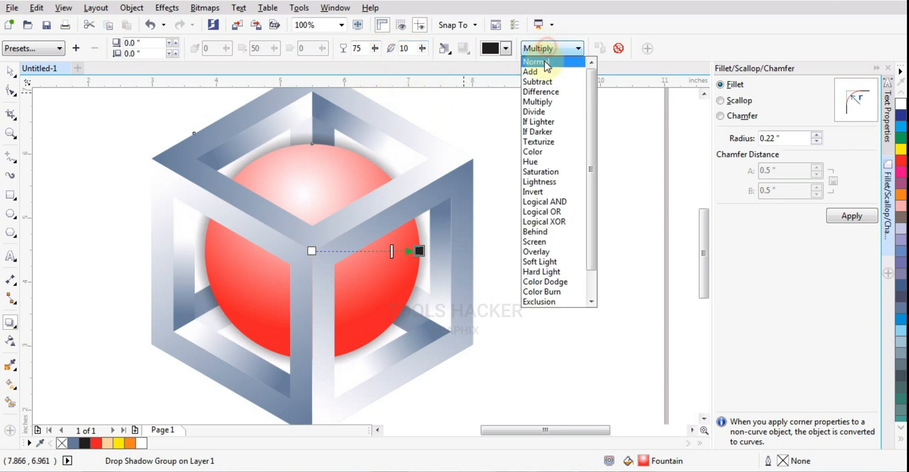
pyautogui.click(544, 62)
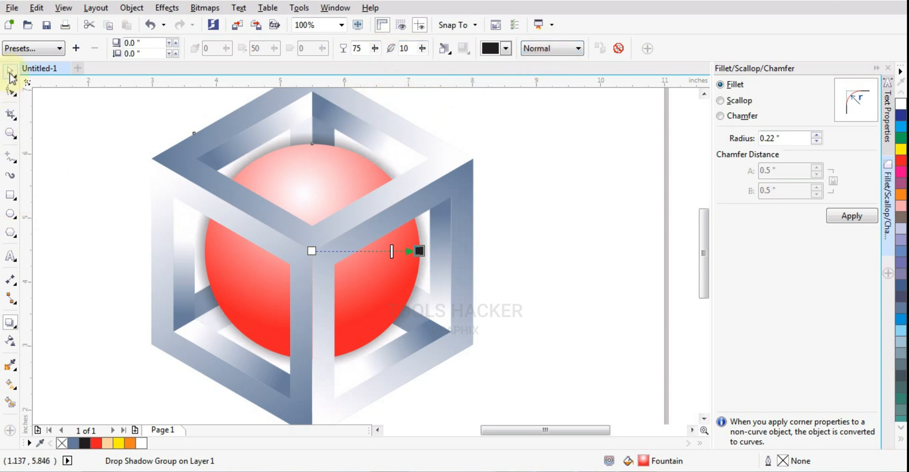
# Select both cube frame groups together with the sphere and its drop shadow, and group them into one object.
pyautogui.click(10, 72)
pyautogui.scroll(-2, 316, 288)
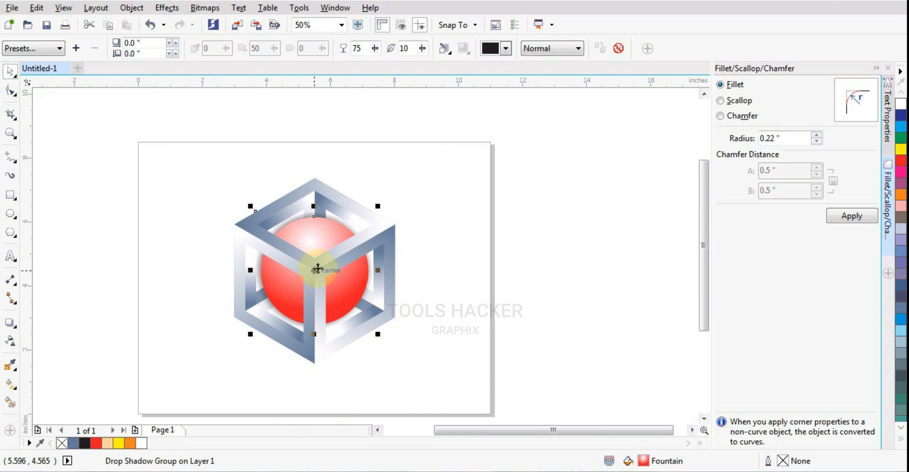
pyautogui.click(318, 269)
pyautogui.click(456, 316)
pyautogui.click(349, 246)
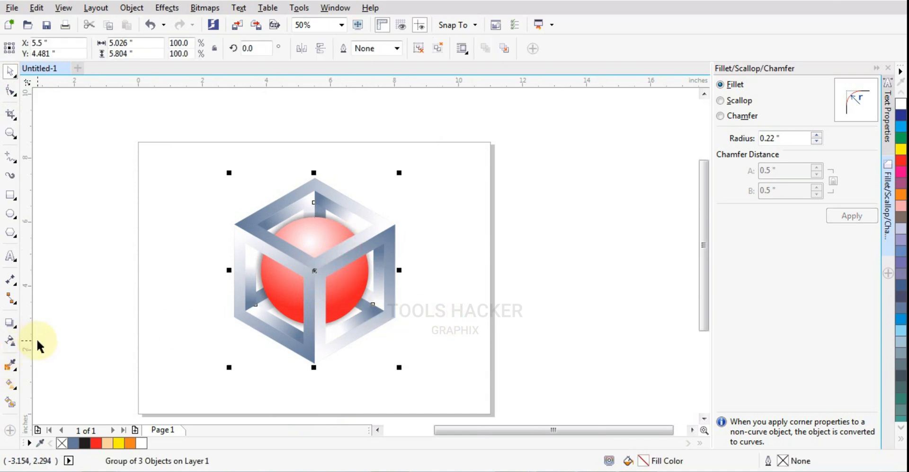
pyautogui.scroll(-2, 194, 217)
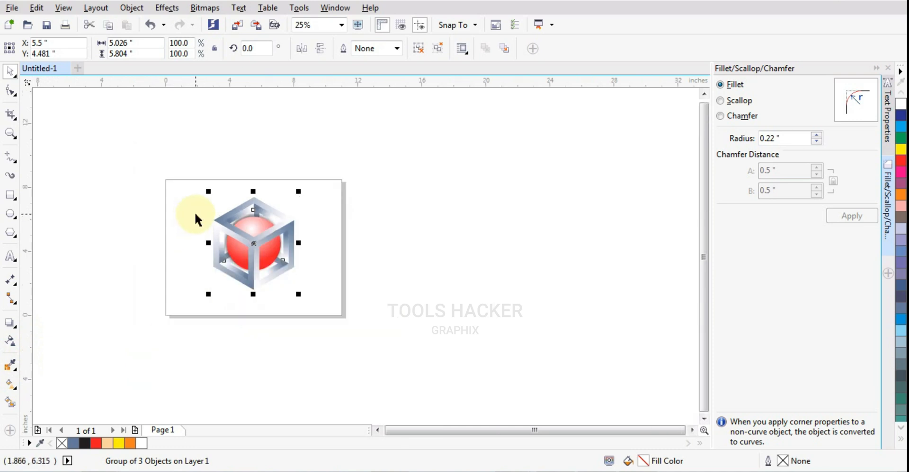
pyautogui.click(371, 220)
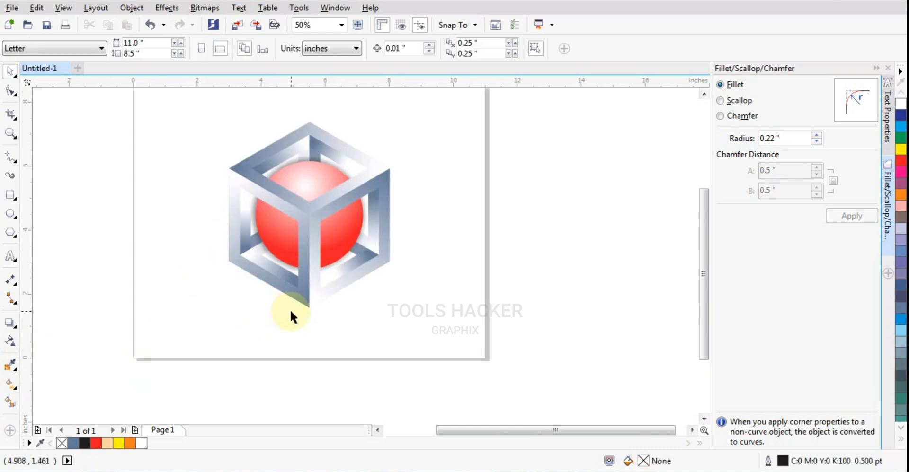
pyautogui.scroll(-1, 289, 308)
pyautogui.moveTo(200, 164); pyautogui.dragTo(420, 318)
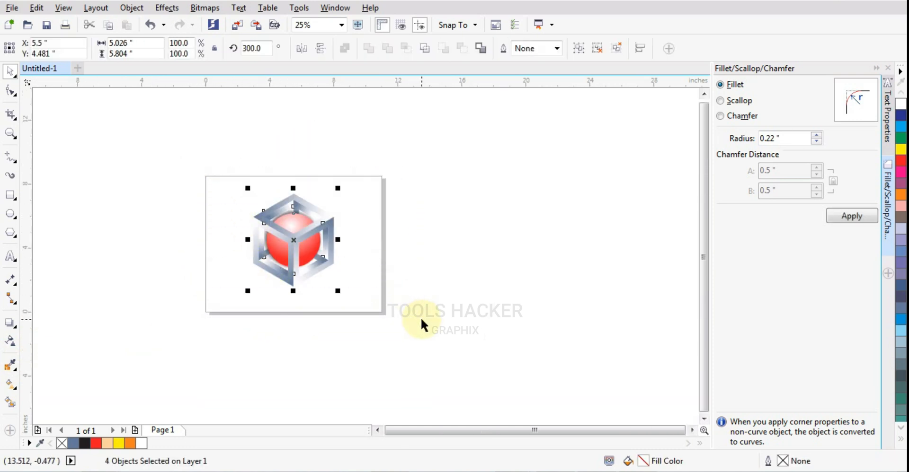
pyautogui.hotkey('ctrl', 'g')
# Scale the grouped cube logo to about 85.4% and position it at a height of about 5.022 inches on the page.
pyautogui.scroll(1, 341, 294)
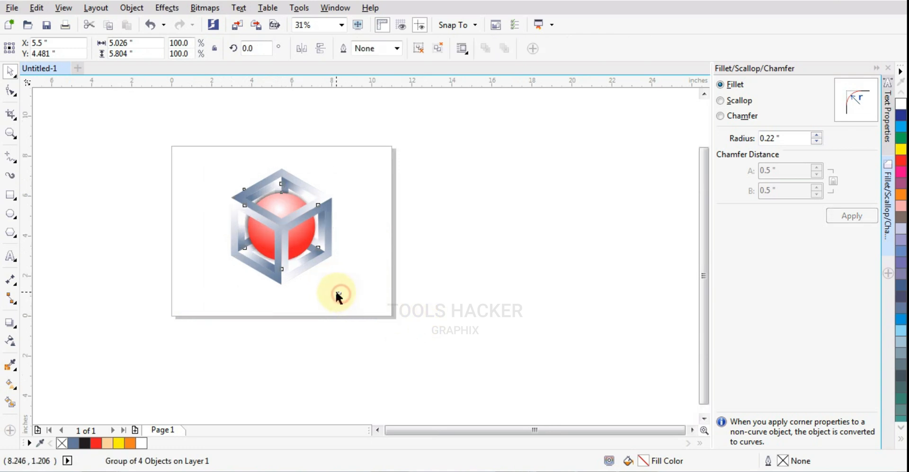
pyautogui.moveTo(336, 289); pyautogui.dragTo(325, 286)
pyautogui.click(386, 260)
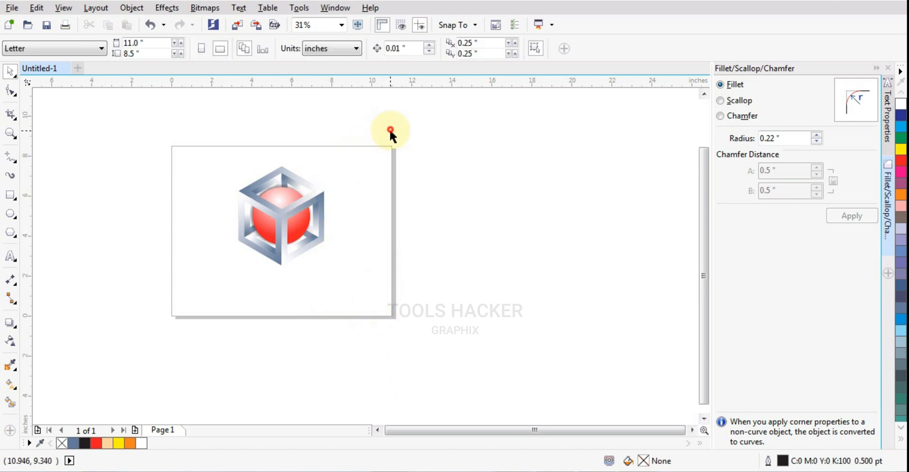
pyautogui.moveTo(389, 129); pyautogui.dragTo(133, 363)
pyautogui.scroll(-1, 132, 363)
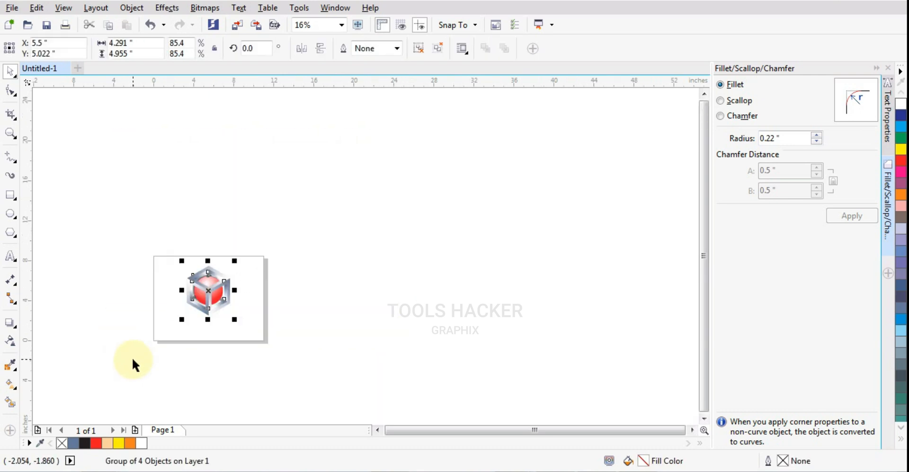
pyautogui.scroll(1, 149, 333)
pyautogui.click(73, 257)
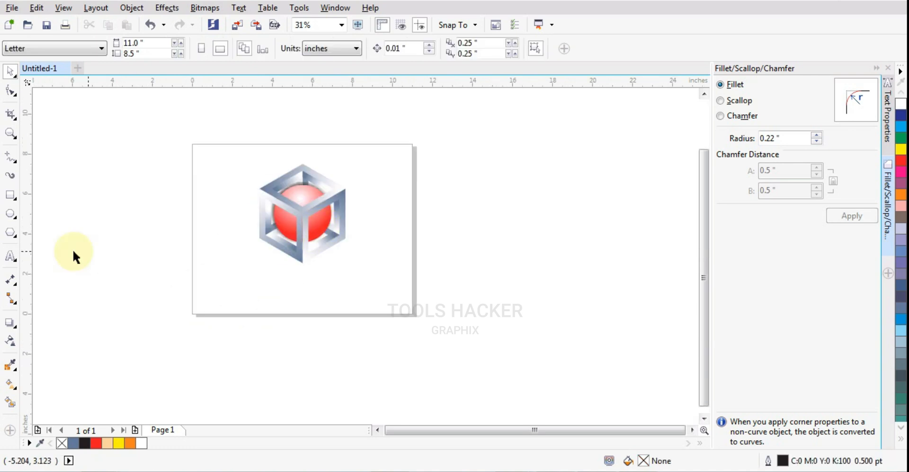
# Draw a flat ellipse about 5.1 by 0.533 inches below the cube, fill it with black and remove its outline.
pyautogui.click(10, 214)
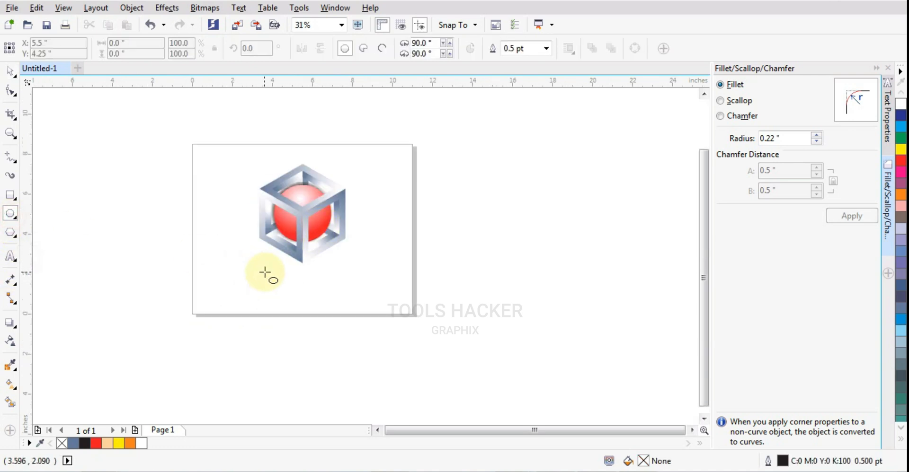
pyautogui.moveTo(259, 267); pyautogui.dragTo(361, 277)
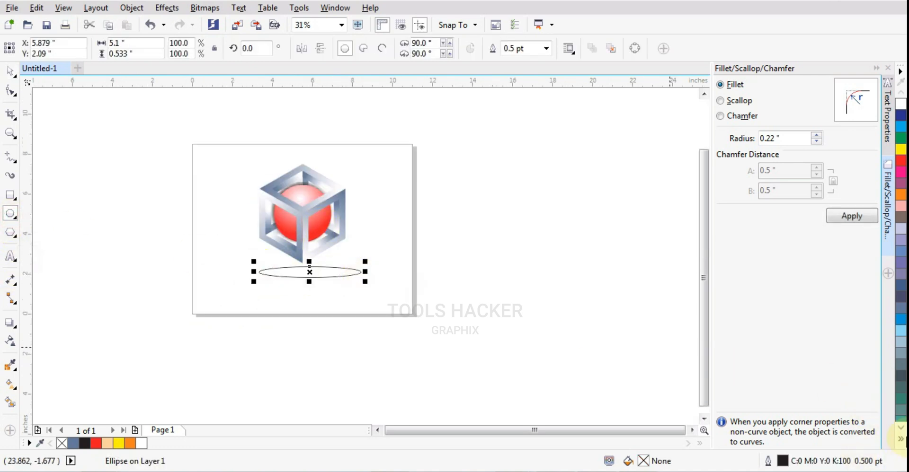
pyautogui.click(900, 440)
pyautogui.click(889, 173)
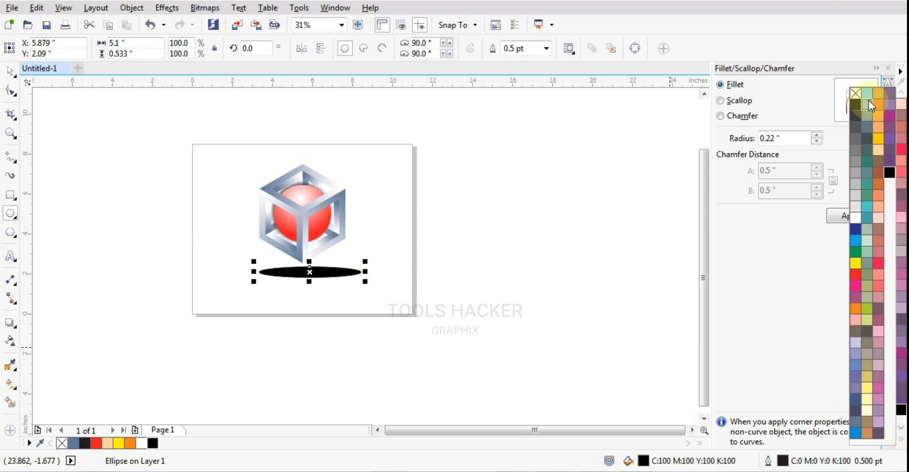
pyautogui.rightClick(854, 94)
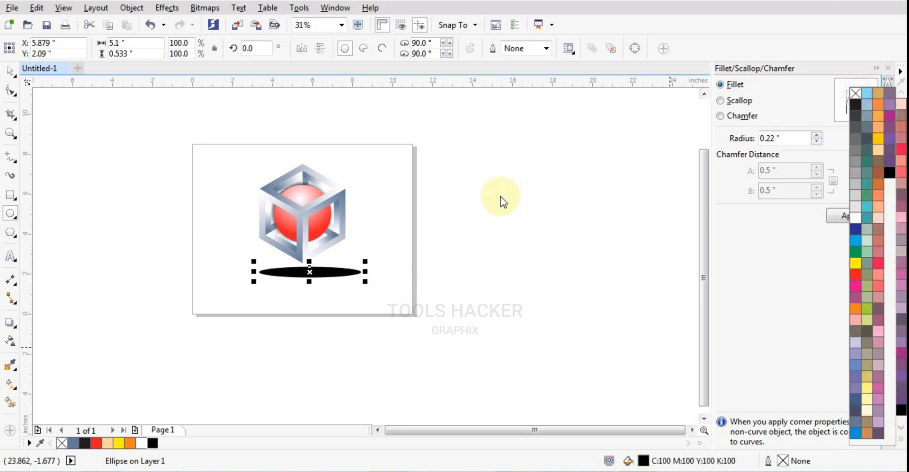
# Apply an elliptical fountain transparency to the black ellipse so that it fades out towards its edges.
pyautogui.click(10, 344)
pyautogui.click(51, 47)
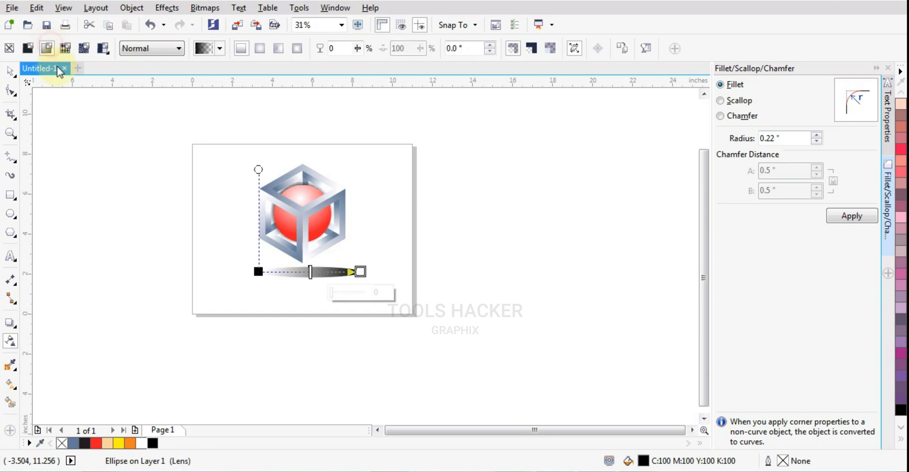
pyautogui.click(260, 48)
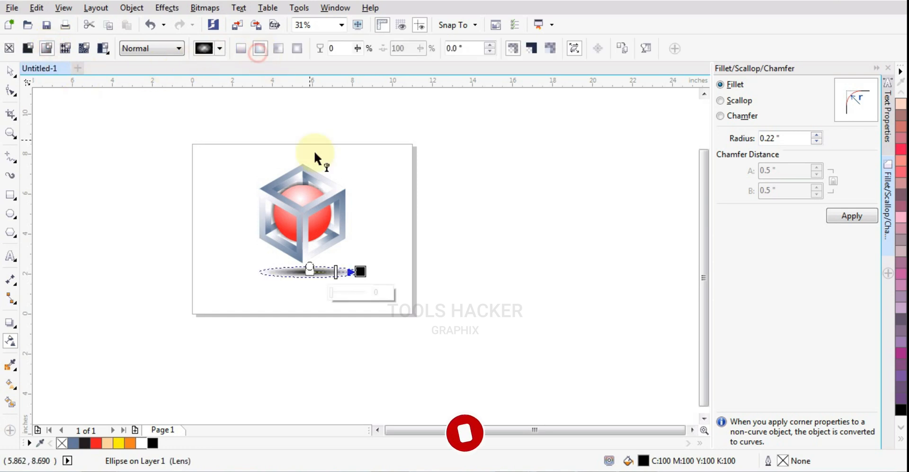
pyautogui.click(10, 72)
pyautogui.click(60, 121)
# Move the faded ellipse to just beneath the cube's lowest corner, at about X 5.481 and Y 2.386 inches.
pyautogui.moveTo(328, 275); pyautogui.dragTo(321, 267)
pyautogui.scroll(2, 299, 266)
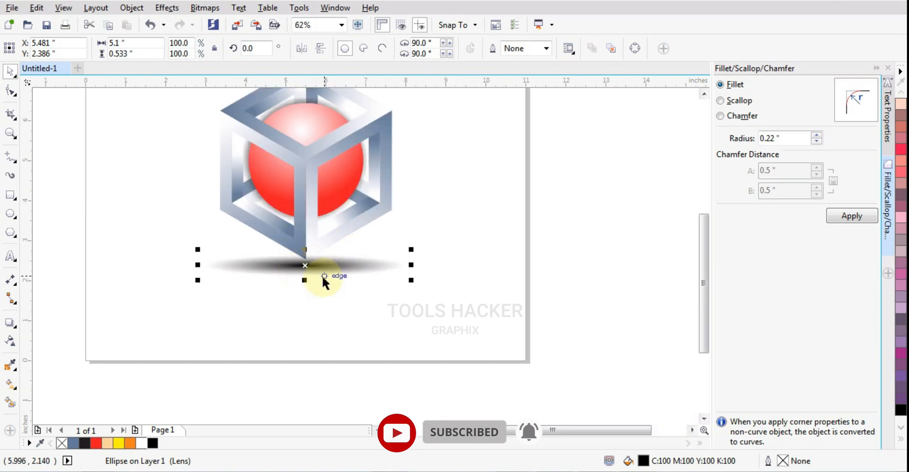
pyautogui.moveTo(304, 280); pyautogui.dragTo(304, 269)
pyautogui.hotkey('ctrl', 'z')
pyautogui.scroll(2, 331, 271)
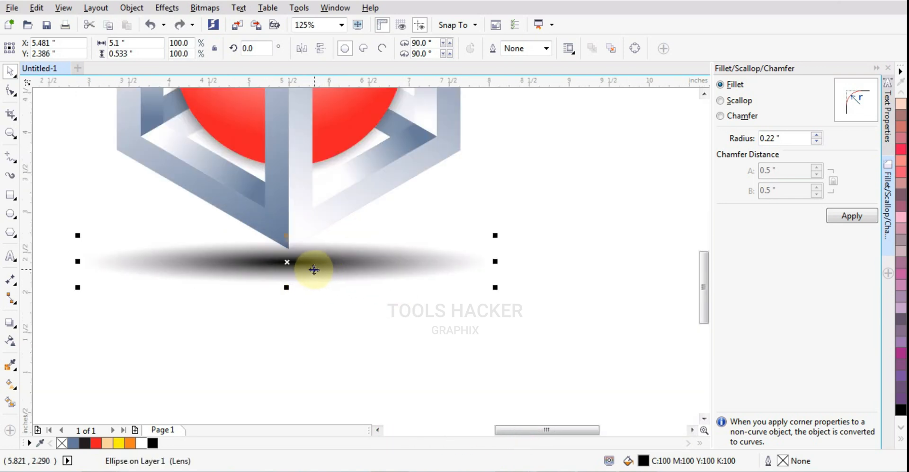
# Shift the midpoint of the ellipse's transparency closer to its centre to make the dark core smaller.
pyautogui.click(11, 387)
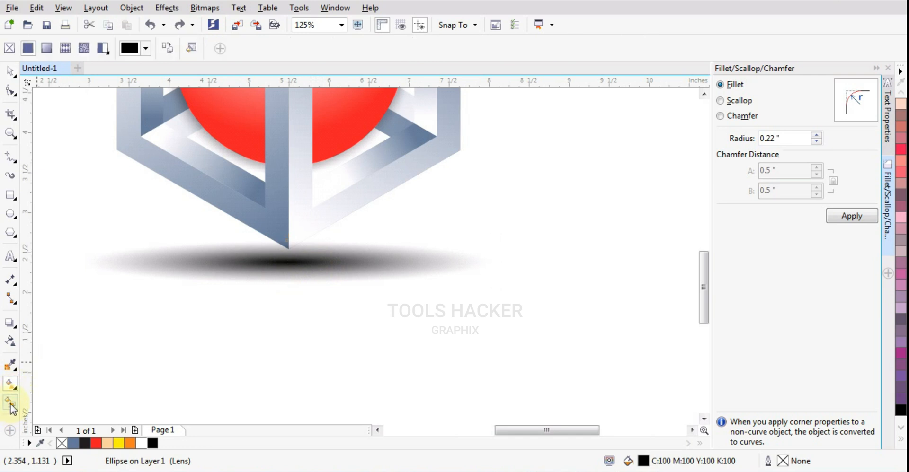
pyautogui.click(9, 342)
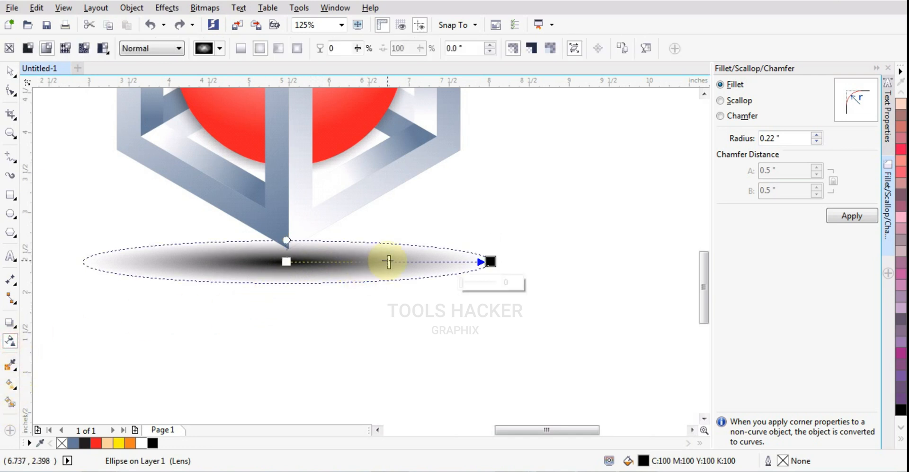
pyautogui.moveTo(385, 262); pyautogui.dragTo(352, 262)
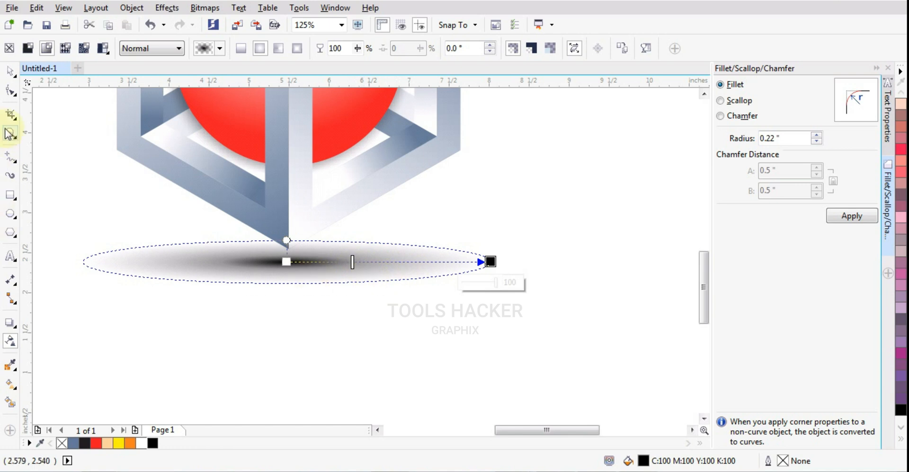
pyautogui.click(14, 76)
pyautogui.click(197, 327)
# Raise the ellipse to about Y 2.544 inches so its dark centre meets the cube's lowest corner.
pyautogui.scroll(1, 320, 266)
pyautogui.moveTo(316, 256); pyautogui.dragTo(314, 237)
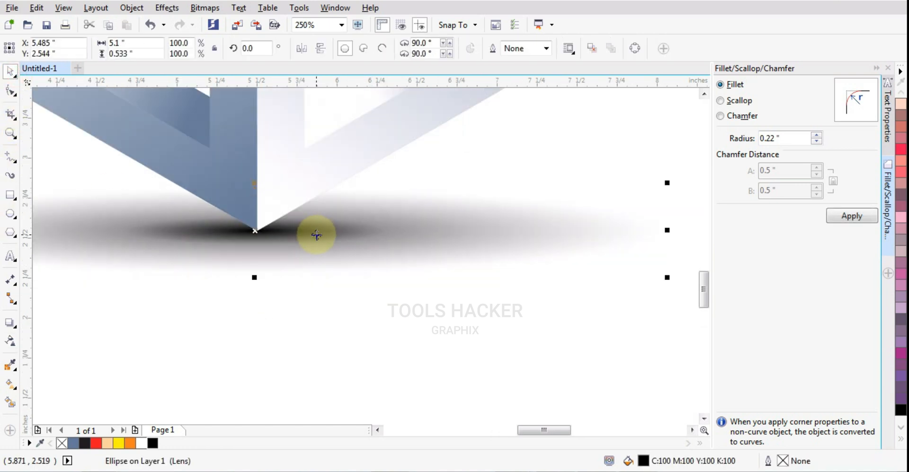
pyautogui.scroll(-3, 319, 284)
pyautogui.click(326, 347)
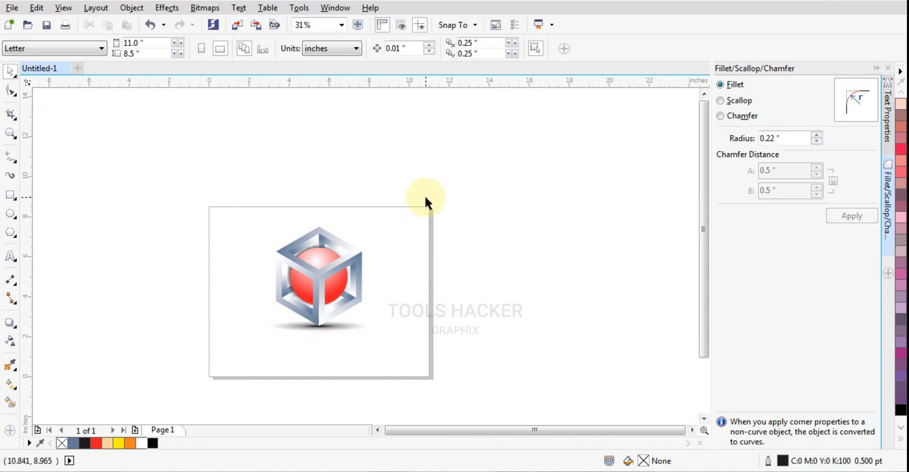
# Convert the cube group to a 300 dpi RGB Color (24-bit) bitmap with transparent background and mirror a copy of it vertically below.
pyautogui.click(344, 293)
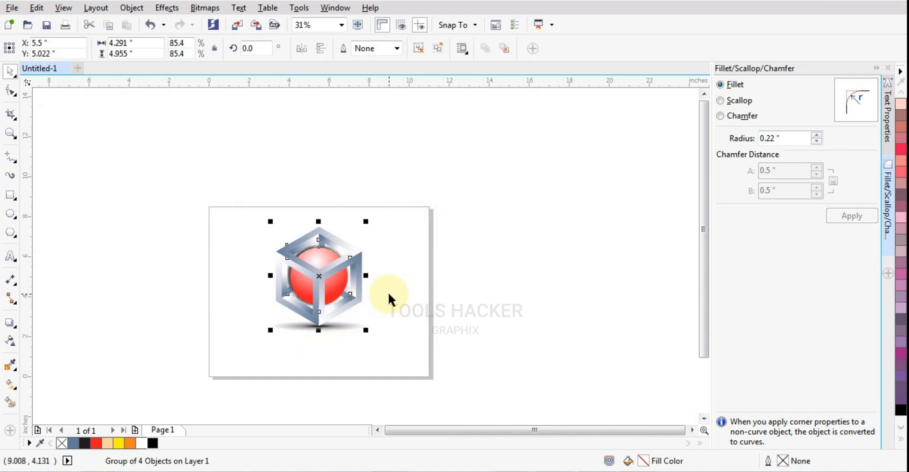
pyautogui.hotkey('alt', 'b')
pyautogui.press('Return')
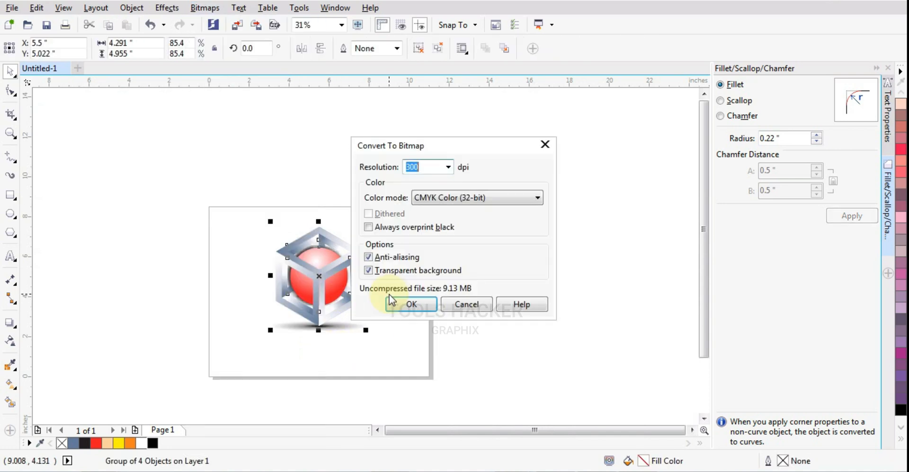
pyautogui.click(438, 197)
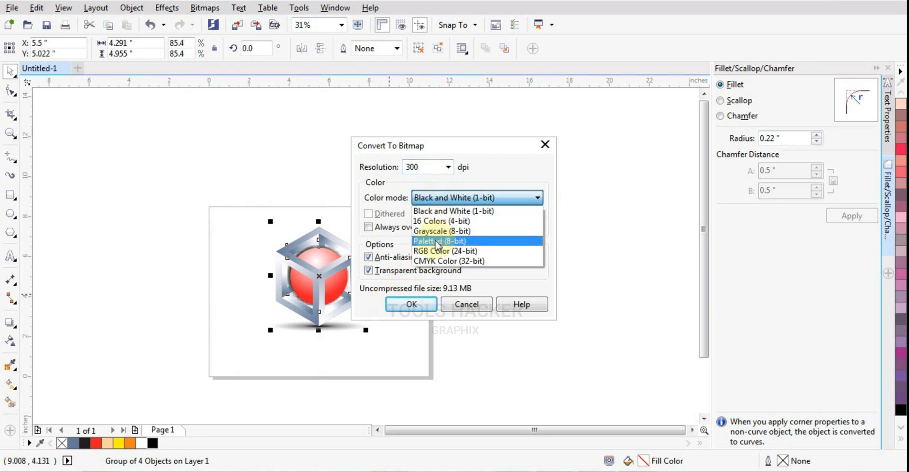
pyautogui.click(436, 253)
pyautogui.click(420, 301)
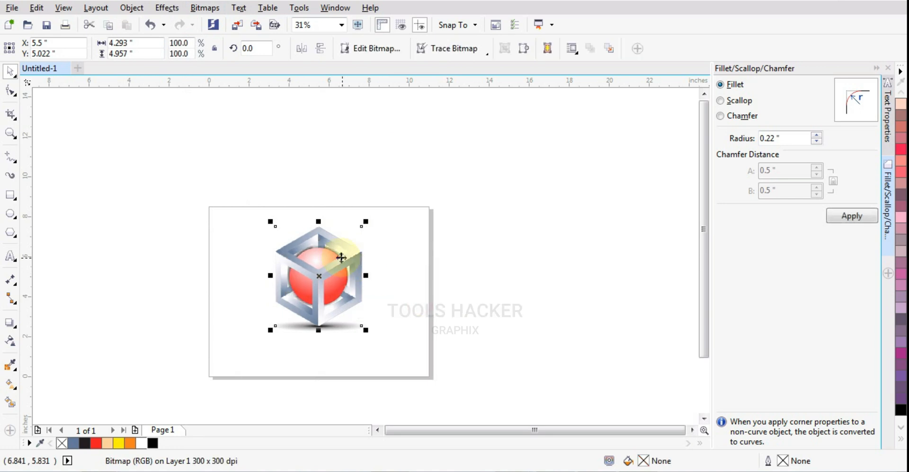
pyautogui.moveTo(318, 221); pyautogui.dragTo(313, 322)
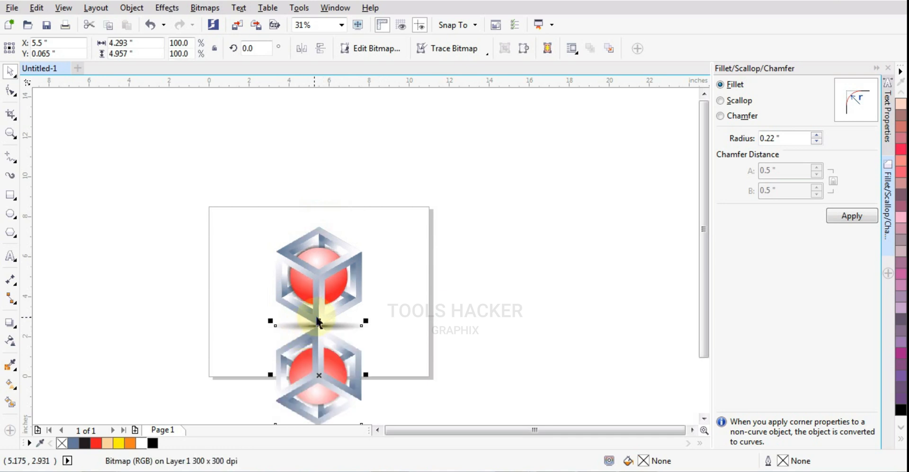
pyautogui.click(10, 327)
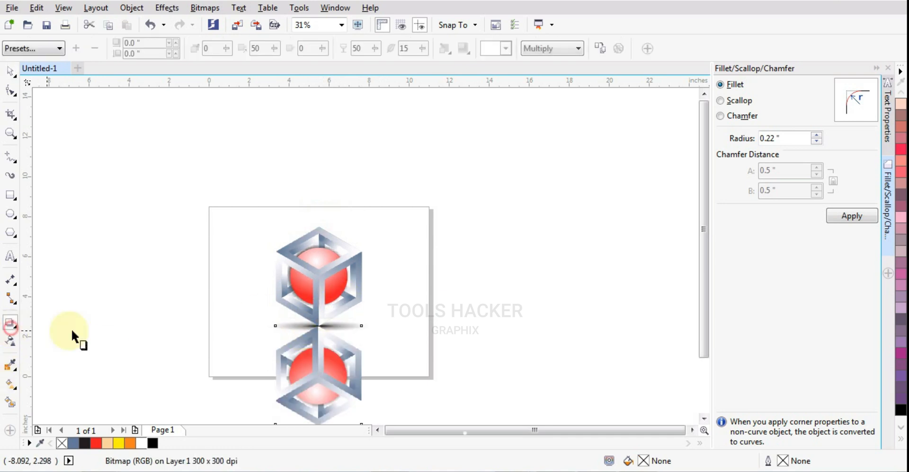
pyautogui.moveTo(319, 326); pyautogui.dragTo(323, 358)
pyautogui.hotkey('ctrl', 'z')
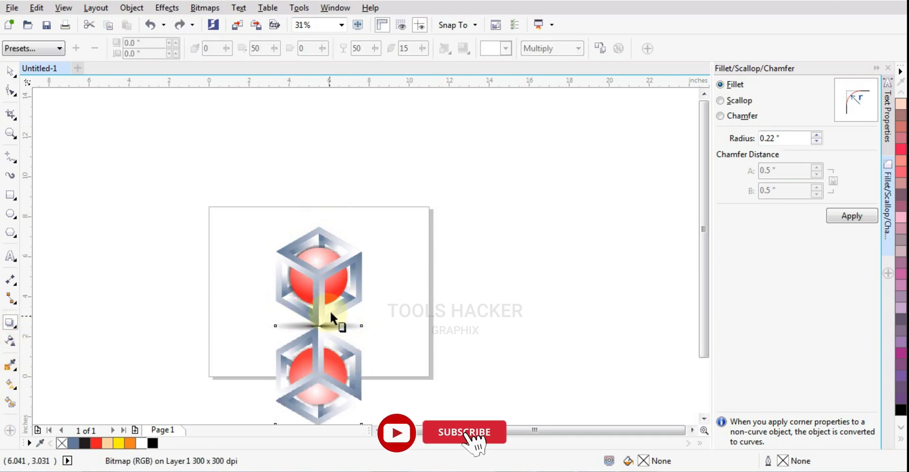
# Apply a vertical linear fountain transparency to the mirrored copy, starting inside the upper cube, so the reflection fades out downwards.
pyautogui.click(10, 340)
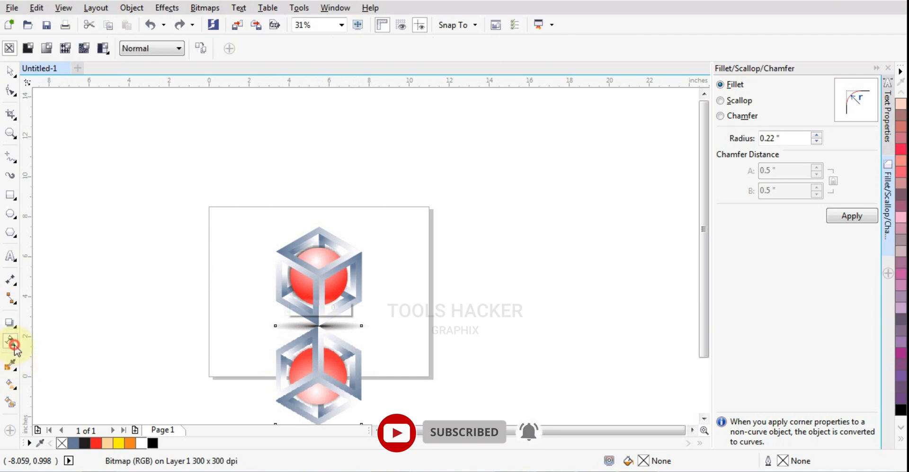
pyautogui.moveTo(319, 239); pyautogui.dragTo(319, 374)
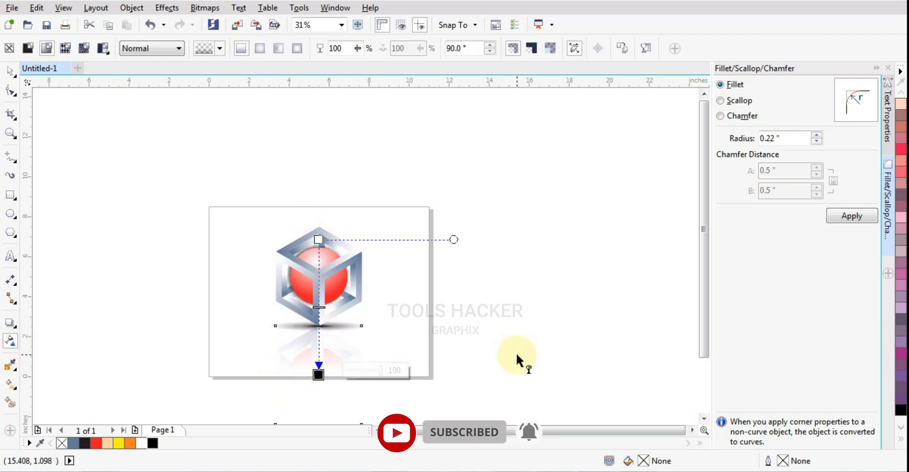
pyautogui.moveTo(319, 239); pyautogui.dragTo(318, 297)
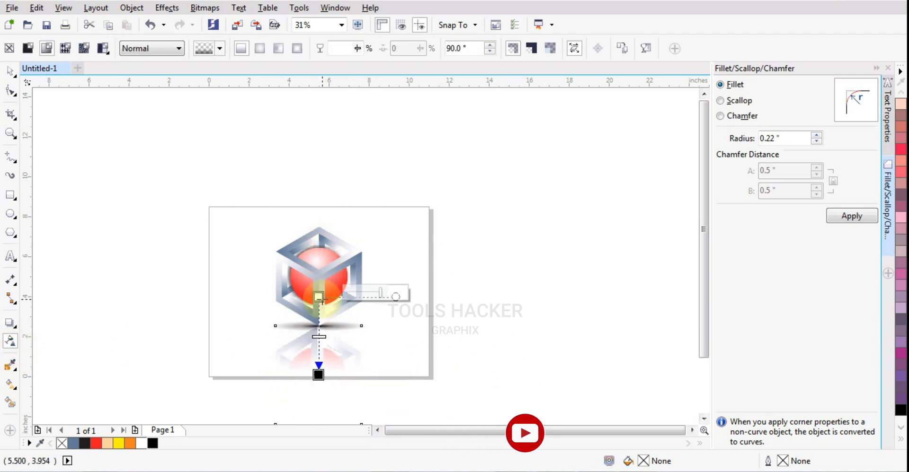
pyautogui.click(10, 73)
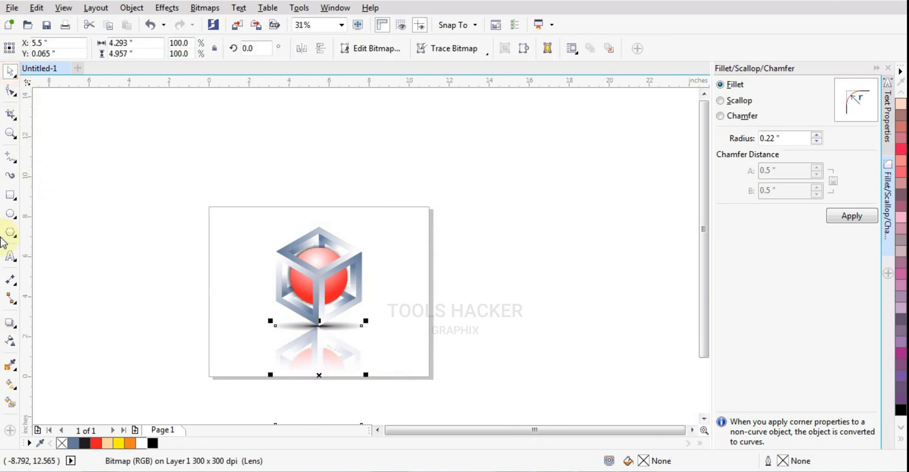
# Add a page-sized rectangle of 11 by 8.5 inches as the background frame of the artwork.
pyautogui.doubleClick(11, 194)
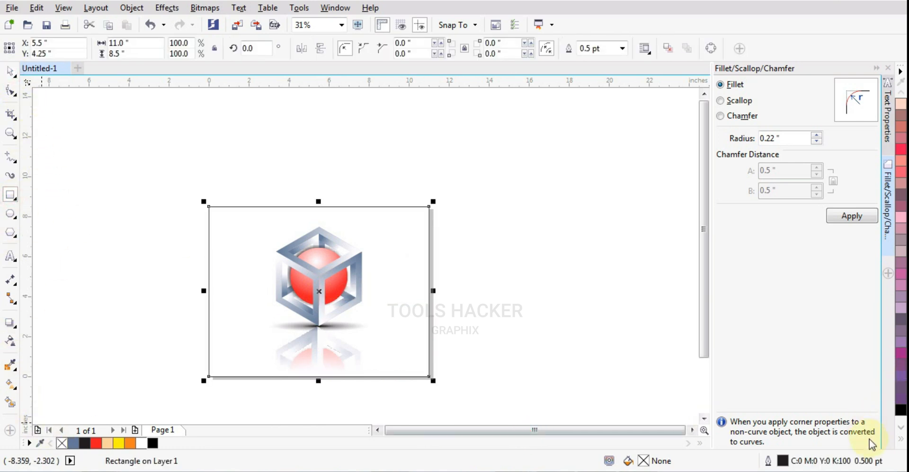
pyautogui.click(9, 134)
pyautogui.moveTo(181, 194); pyautogui.dragTo(438, 382)
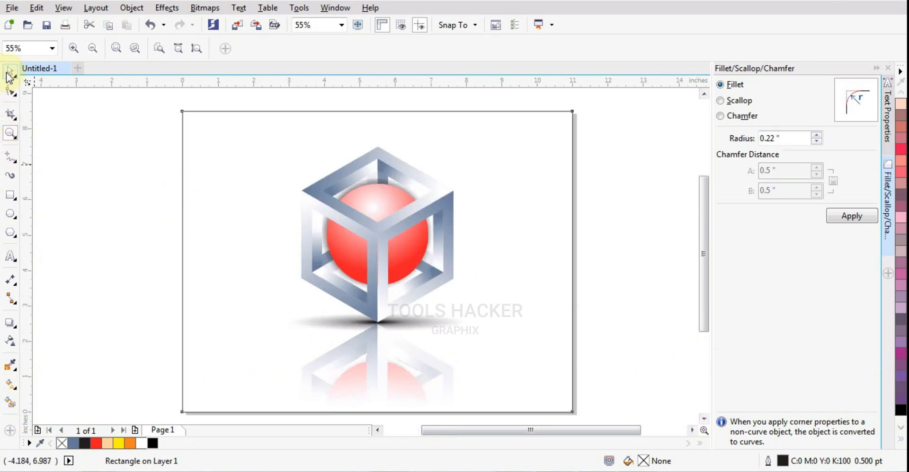
# Fill the page-sized background rectangle with black (C100 M100 Y100 K100).
pyautogui.click(9, 74)
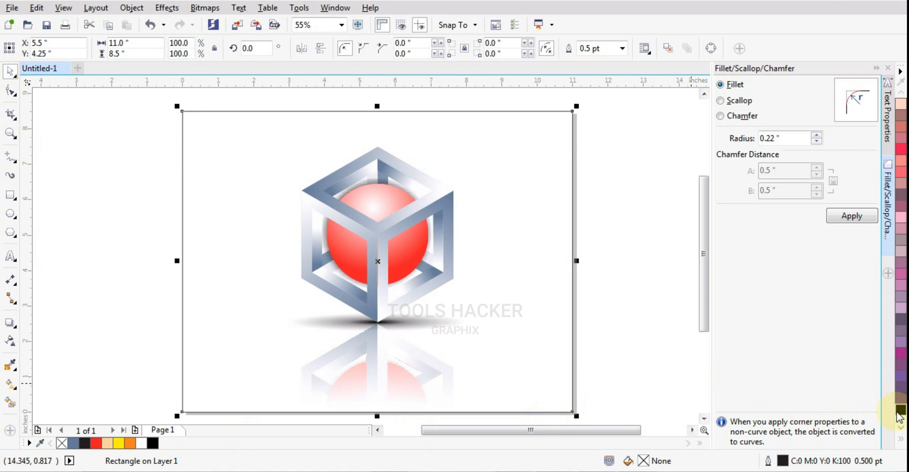
pyautogui.click(900, 411)
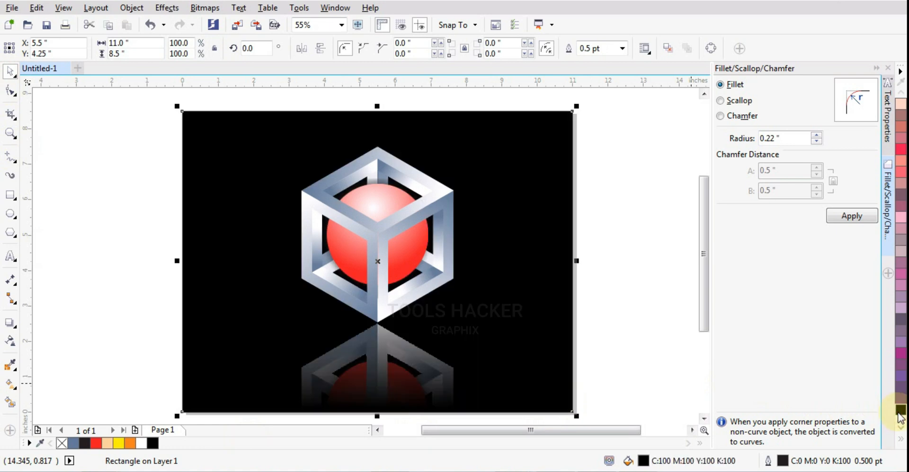
pyautogui.click(652, 327)
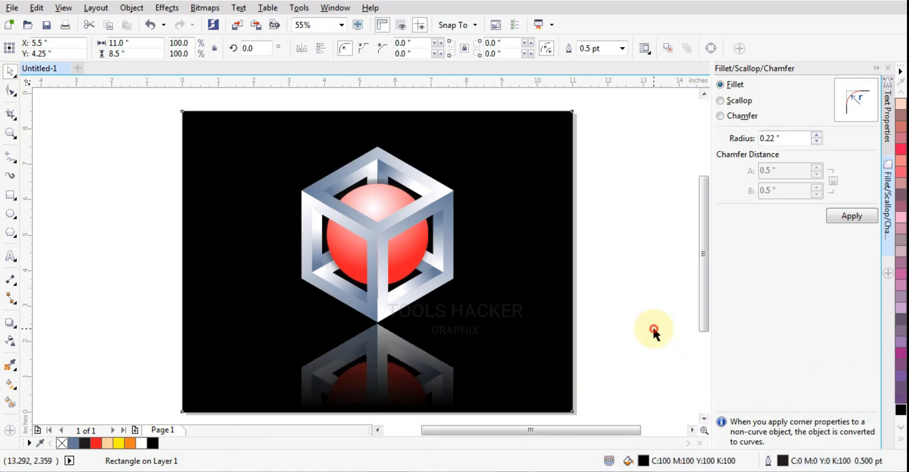
# Fill the ground ellipse under the cube with white and enlarge it about its centre to about 6.32 by 0.661 inches.
pyautogui.click(411, 326)
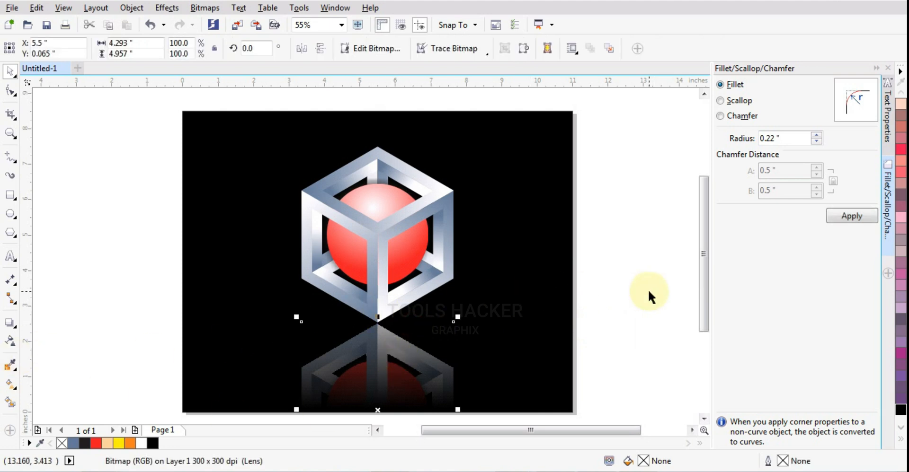
pyautogui.click(81, 338)
pyautogui.moveTo(93, 269); pyautogui.dragTo(636, 371)
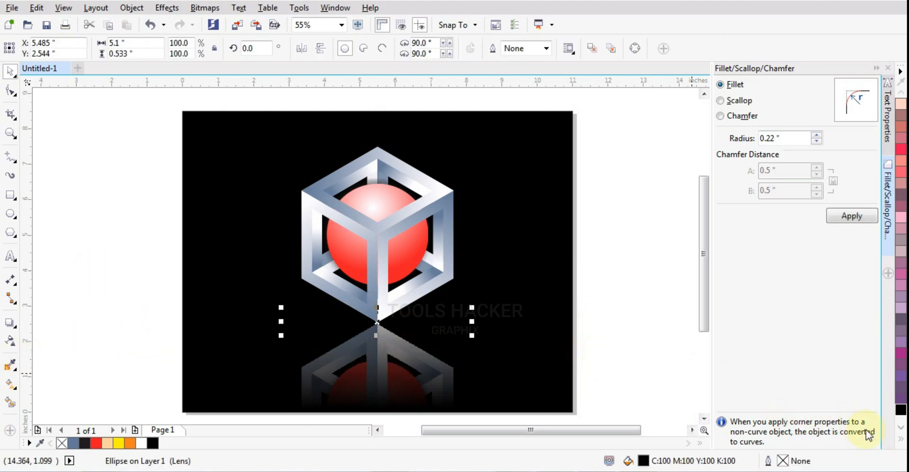
pyautogui.click(901, 440)
pyautogui.click(855, 217)
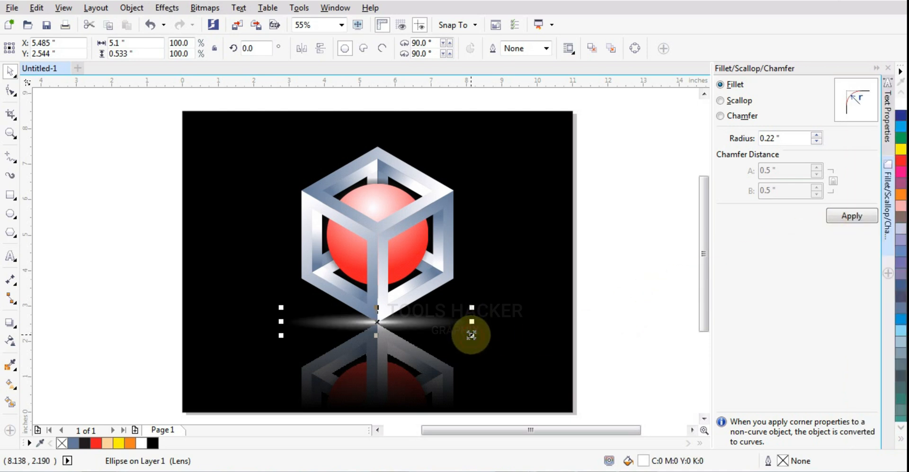
pyautogui.moveTo(470, 337); pyautogui.dragTo(492, 345)
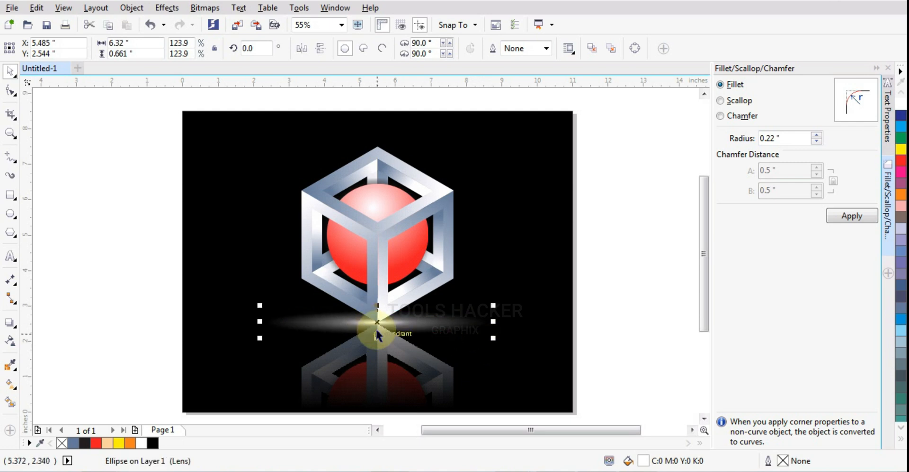
pyautogui.click(620, 298)
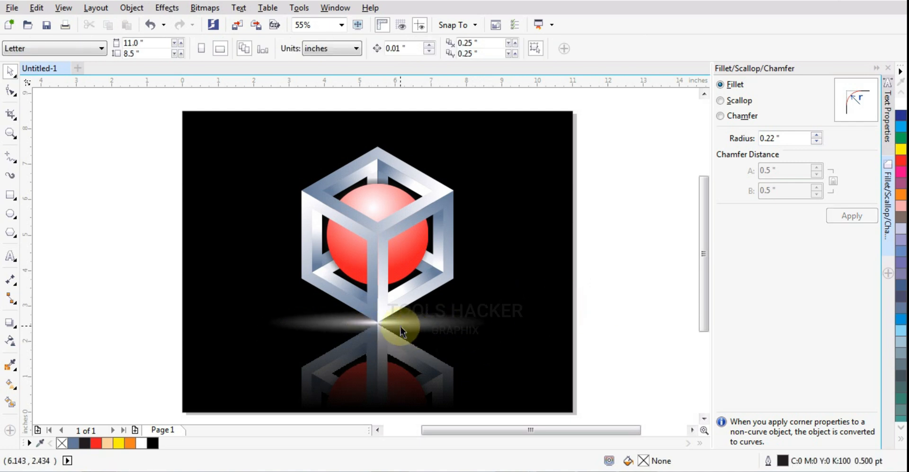
# Examine the whole page artwork in a full-screen preview and return to the drawing window.
pyautogui.scroll(-2, 267, 306)
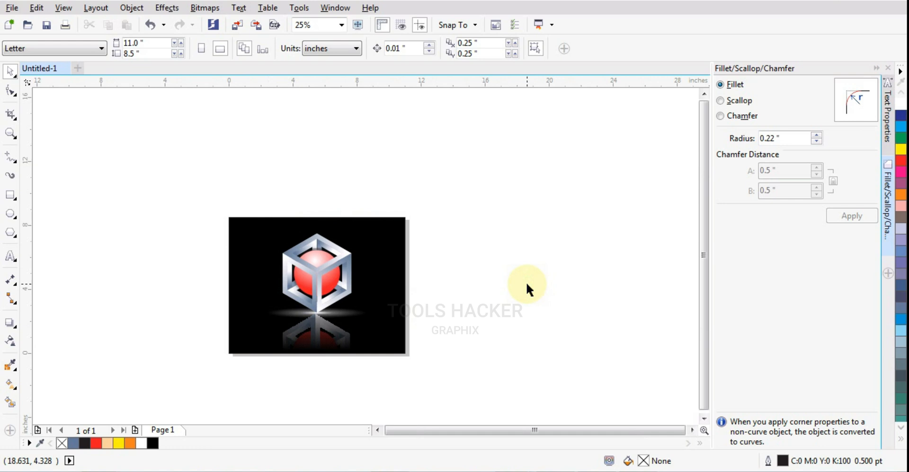
pyautogui.click(10, 134)
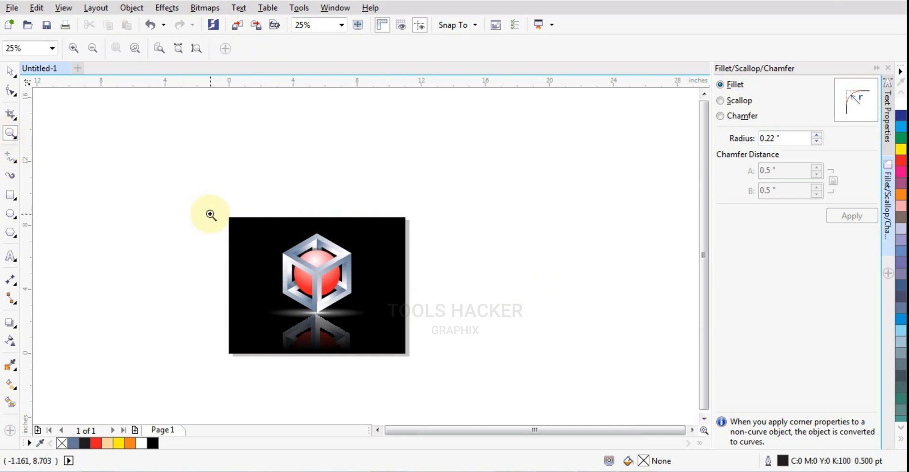
pyautogui.moveTo(223, 209); pyautogui.dragTo(426, 356)
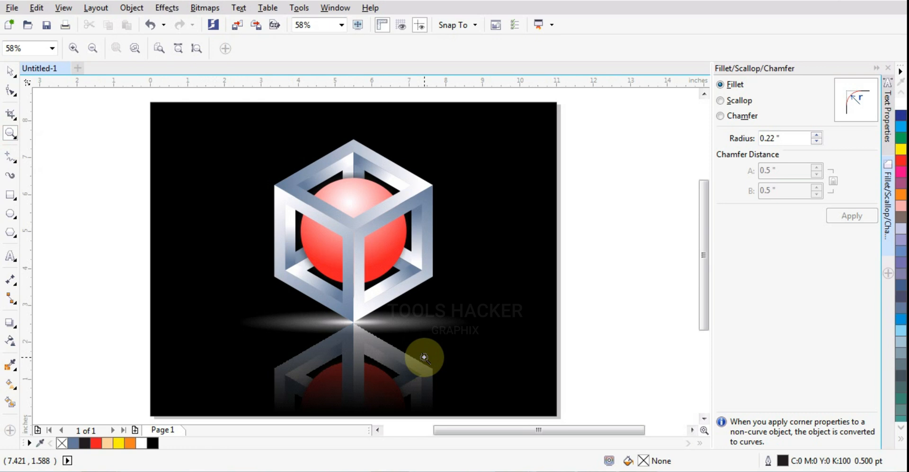
pyautogui.press('F9')
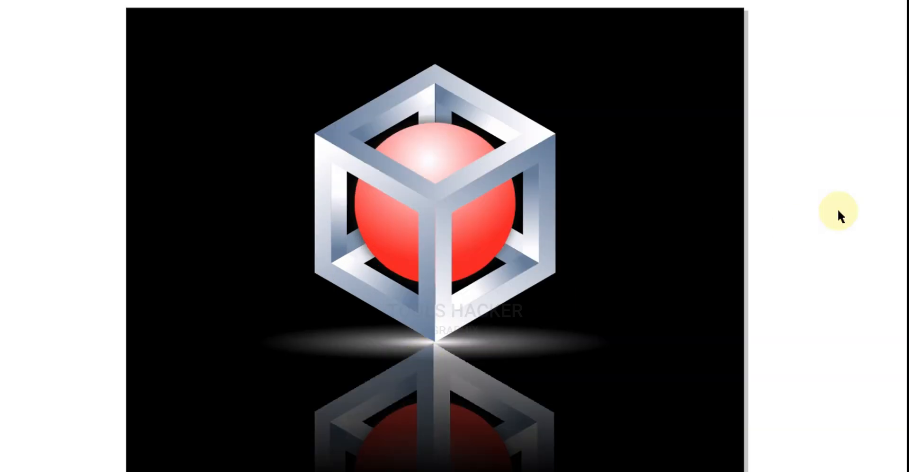
pyautogui.press('F9')
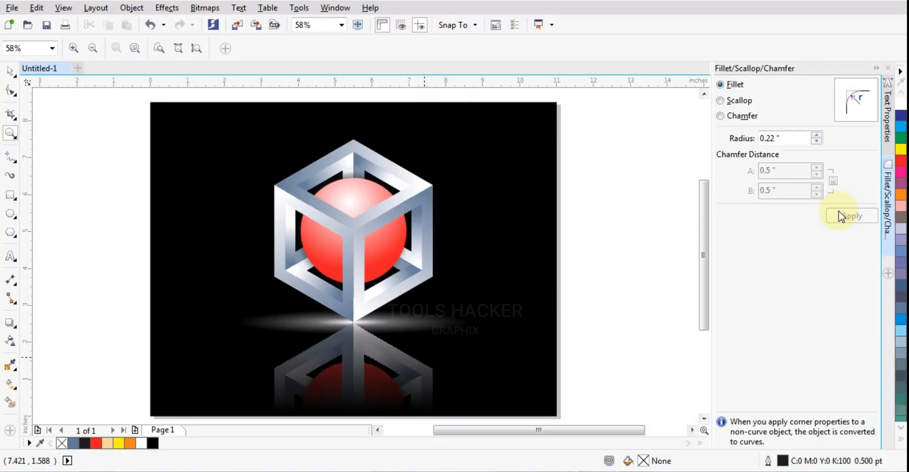